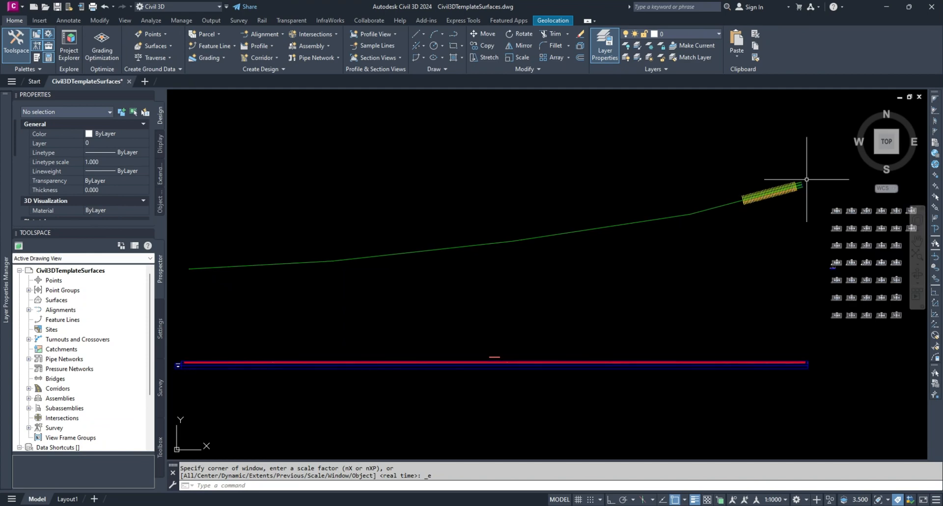
Set the end station of the Central Road #01 corridor's region to 1000 and rebuild the corridor.
{"action": "scroll", "coordinate": [806, 180], "scroll_direction": "up", "scroll_amount": 10}
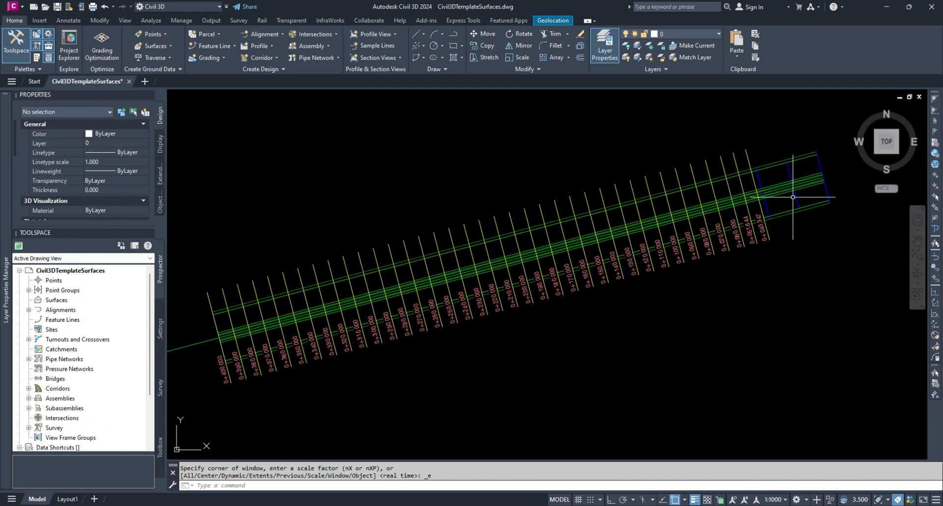
{"action": "left_click", "coordinate": [796, 197]}
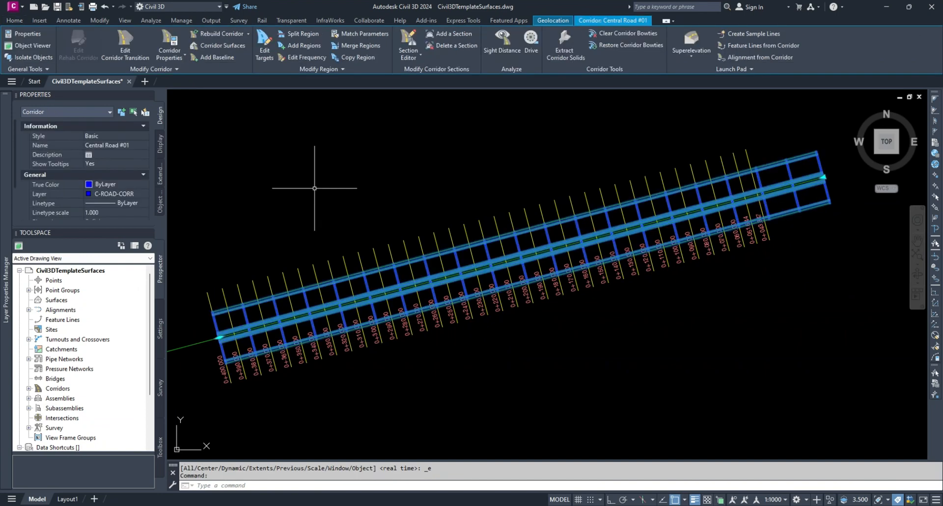
{"action": "scroll", "coordinate": [316, 177], "scroll_direction": "down", "scroll_amount": 5}
{"action": "middle_click_drag", "start_coordinate": [428, 204], "coordinate": [541, 217]}
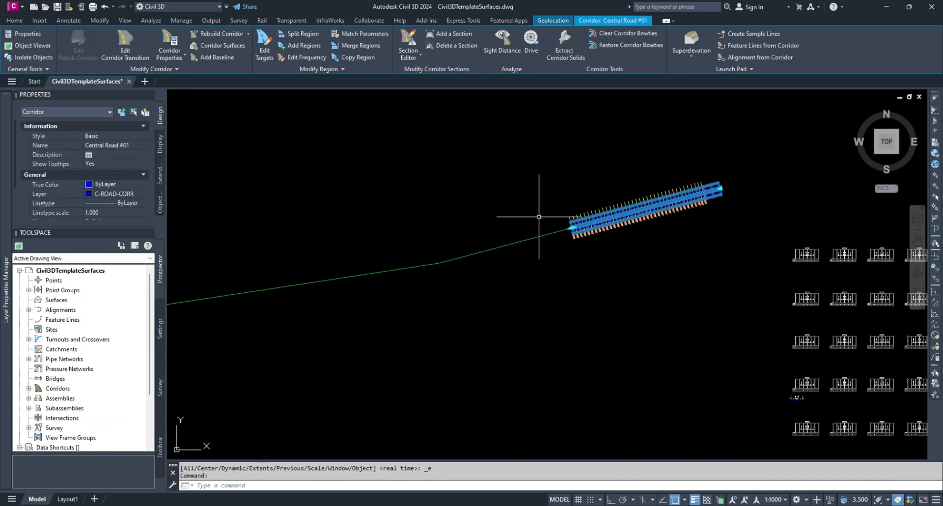
{"action": "left_click", "coordinate": [176, 38]}
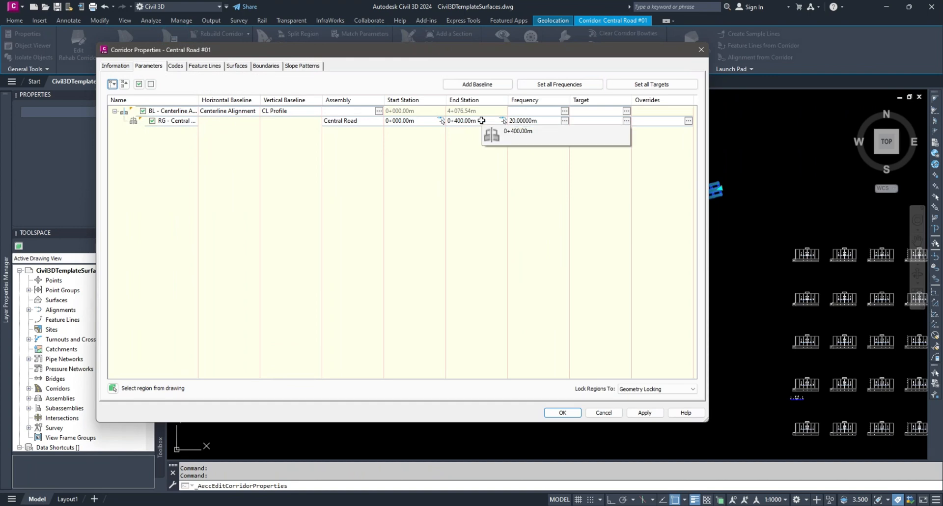
{"action": "double_click", "coordinate": [481, 121]}
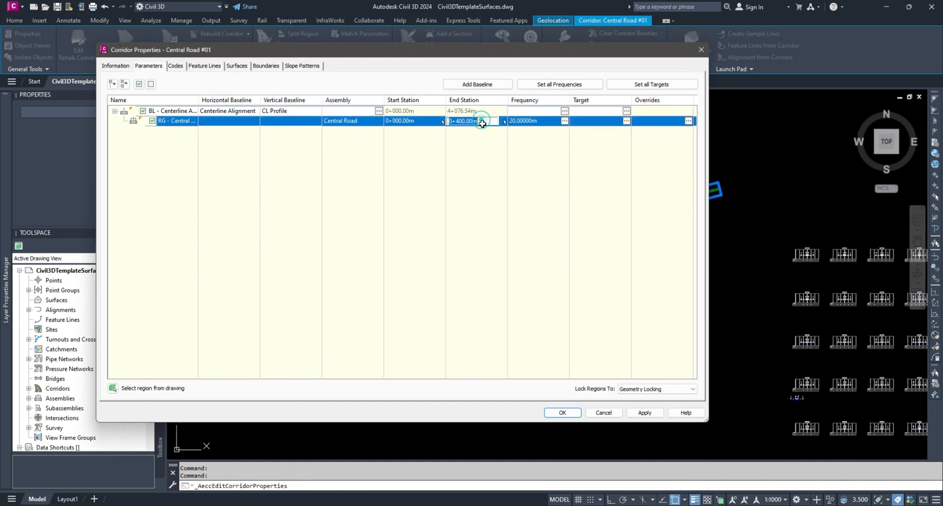
{"action": "type", "text": "1000"}
{"action": "key", "text": "Return"}
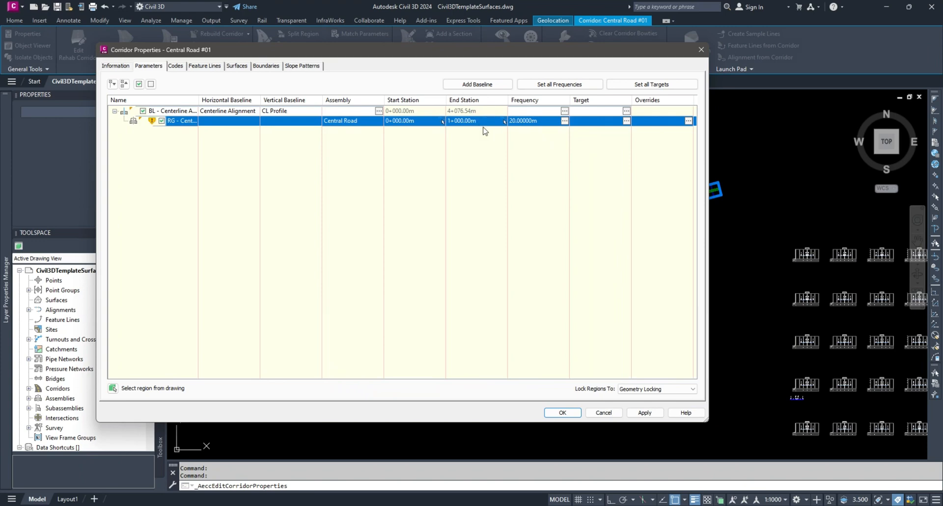
{"action": "left_click", "coordinate": [563, 413]}
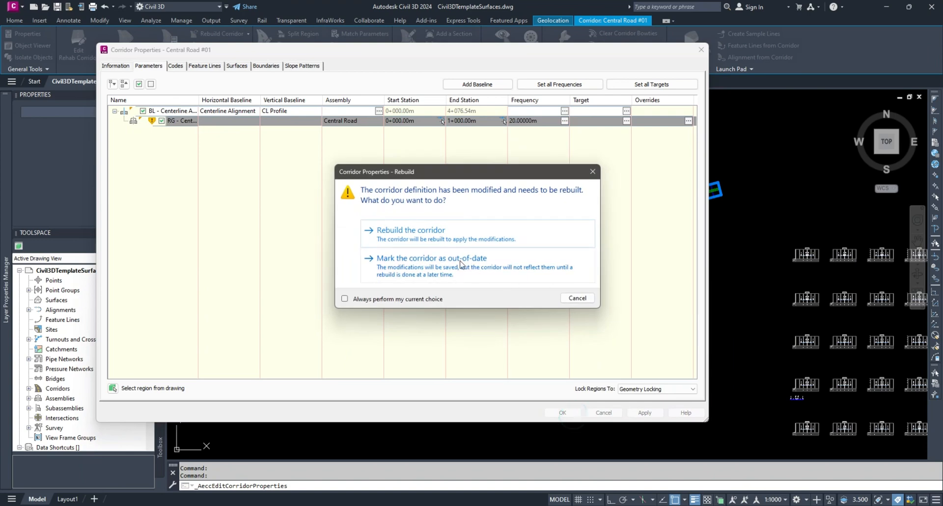
{"action": "left_click", "coordinate": [432, 235]}
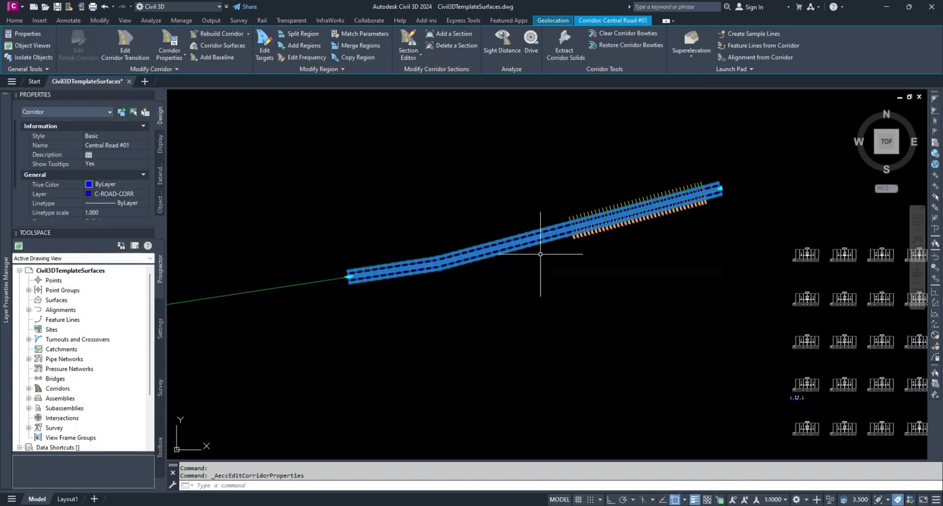
{"action": "key", "text": "Escape"}
{"action": "scroll", "coordinate": [555, 281], "scroll_direction": "down", "scroll_amount": 2}
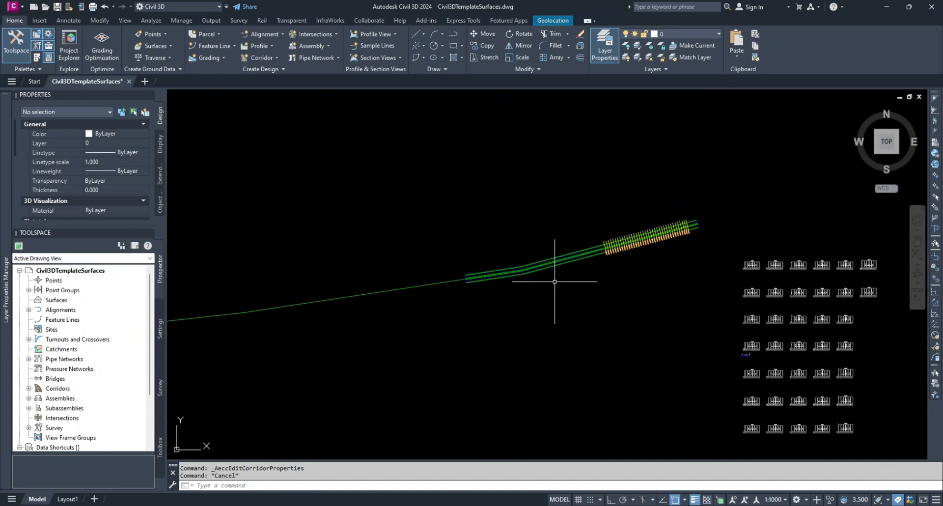
{"action": "scroll", "coordinate": [585, 274], "scroll_direction": "down", "scroll_amount": 4}
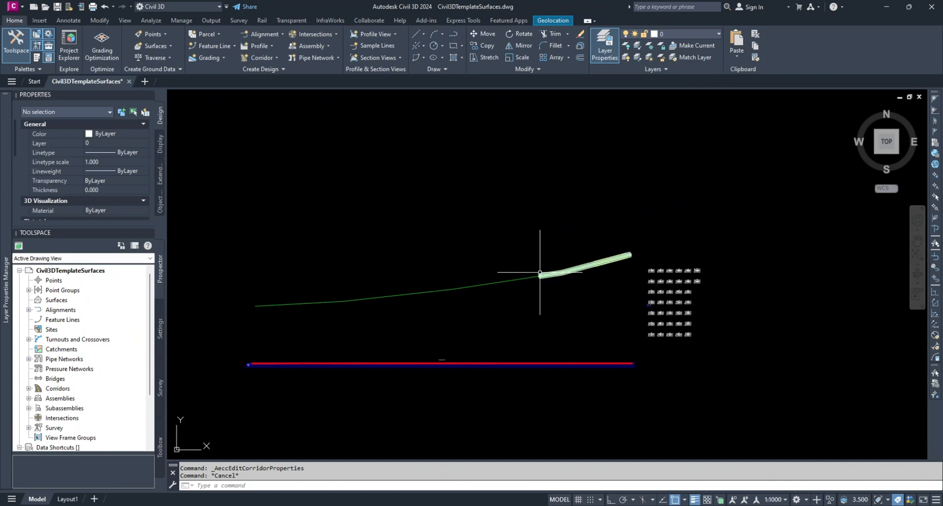
{"action": "scroll", "coordinate": [540, 271], "scroll_direction": "up", "scroll_amount": 3}
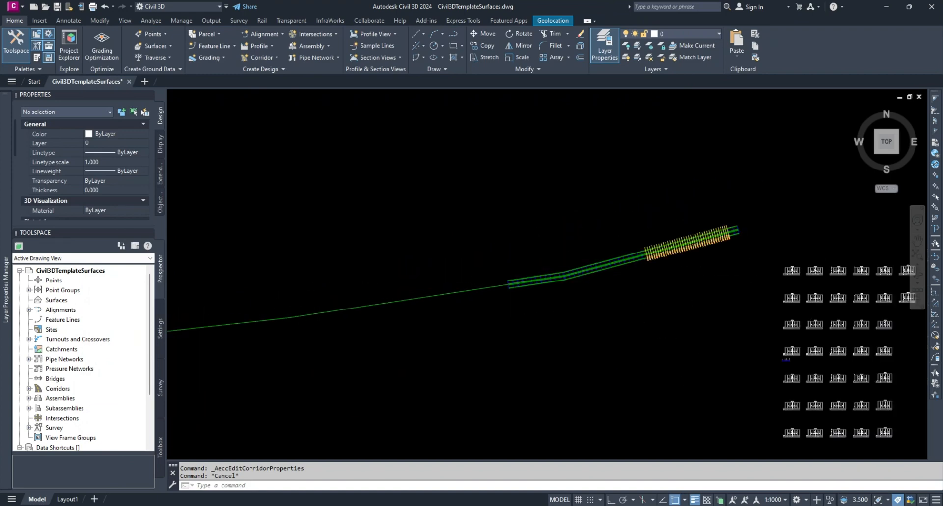
{"action": "scroll", "coordinate": [525, 272], "scroll_direction": "down", "scroll_amount": 2}
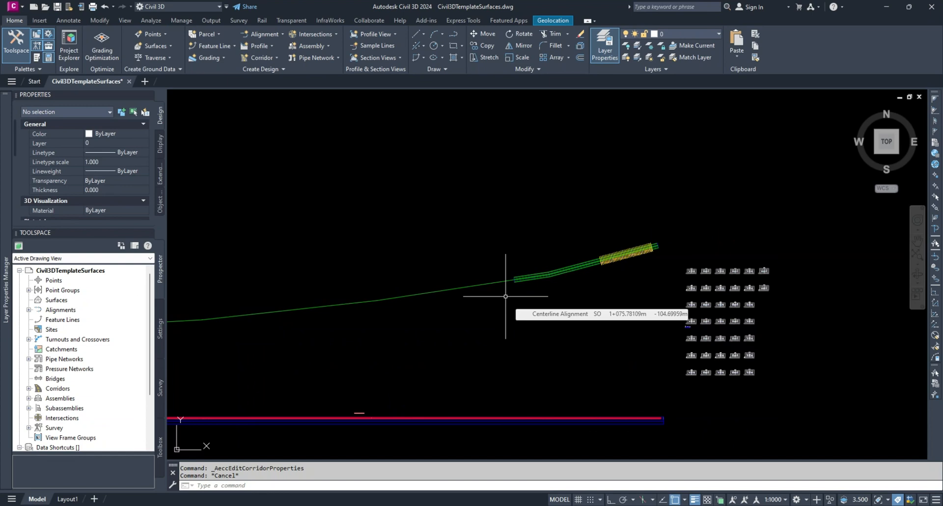
{"action": "scroll", "coordinate": [506, 296], "scroll_direction": "down", "scroll_amount": 3}
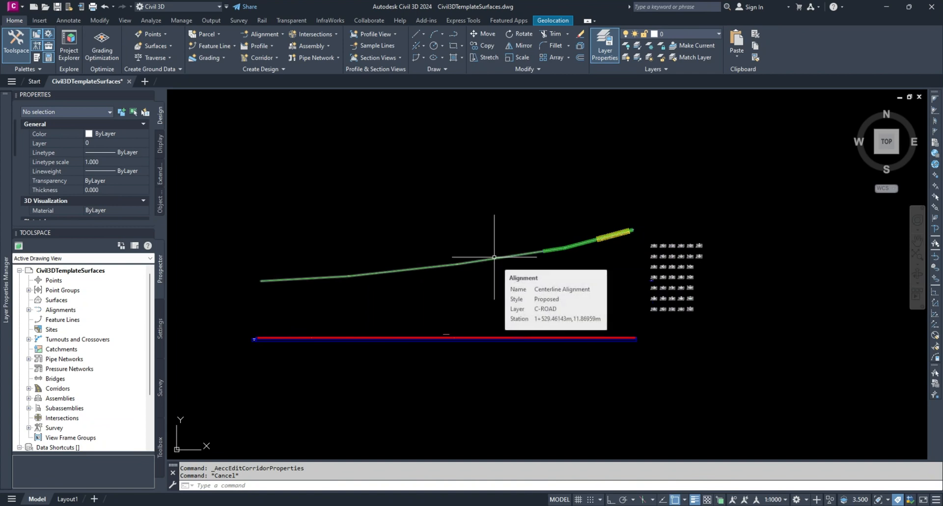
Start creating view frames for the Centerline Alignment with a user-specified end station of 1000, and proceed to the sheet settings.
{"action": "left_click", "coordinate": [214, 20]}
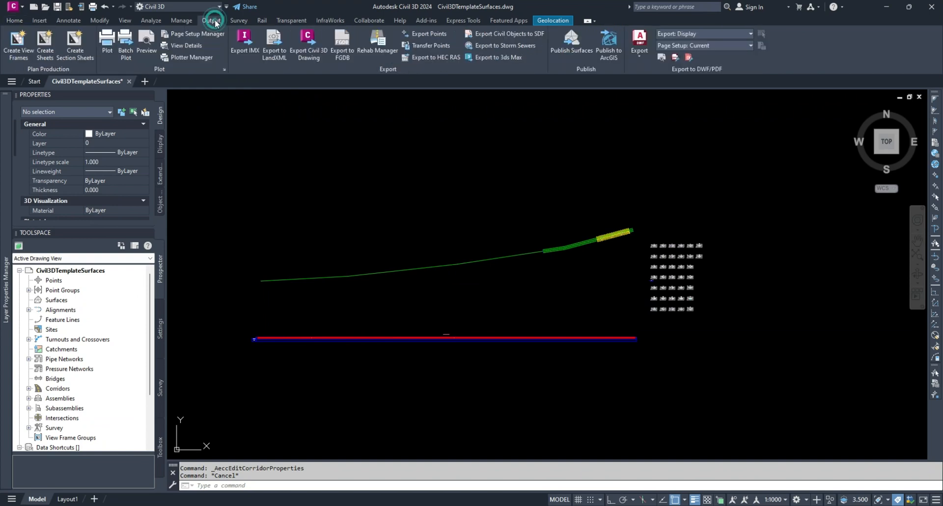
{"action": "left_click", "coordinate": [20, 45]}
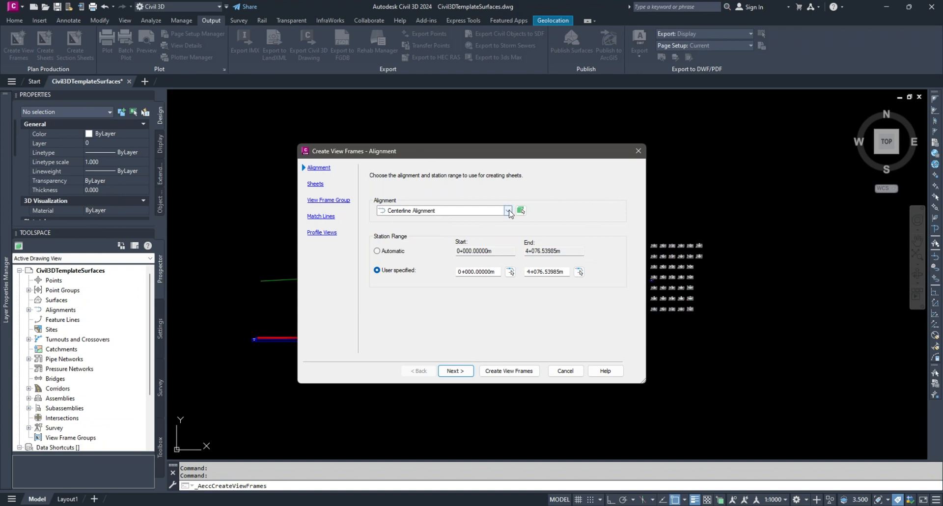
{"action": "left_click", "coordinate": [508, 210]}
{"action": "left_click", "coordinate": [563, 200]}
{"action": "left_click", "coordinate": [508, 211]}
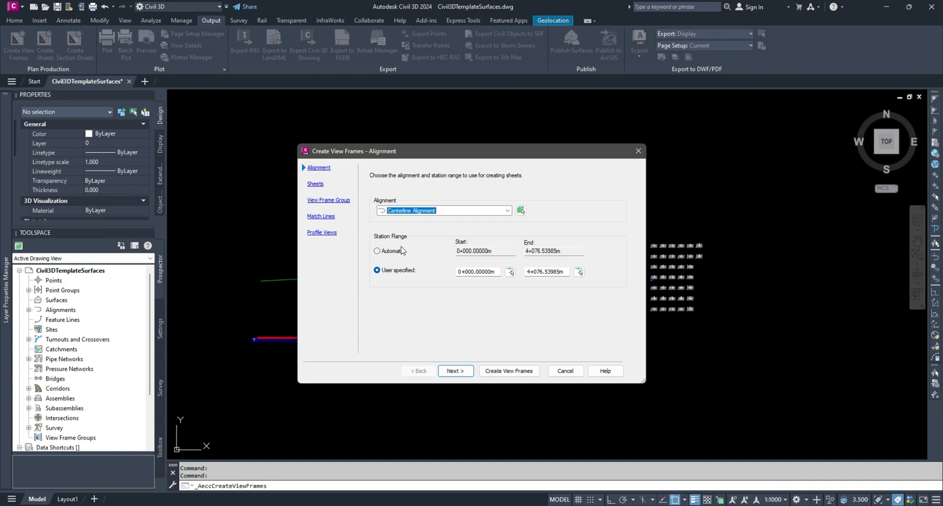
{"action": "left_click", "coordinate": [561, 275]}
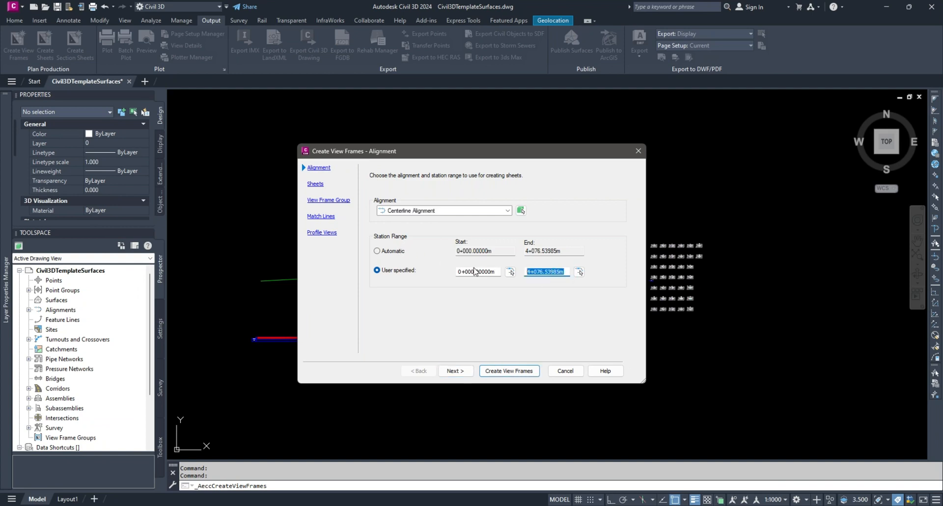
{"action": "type", "text": "1000"}
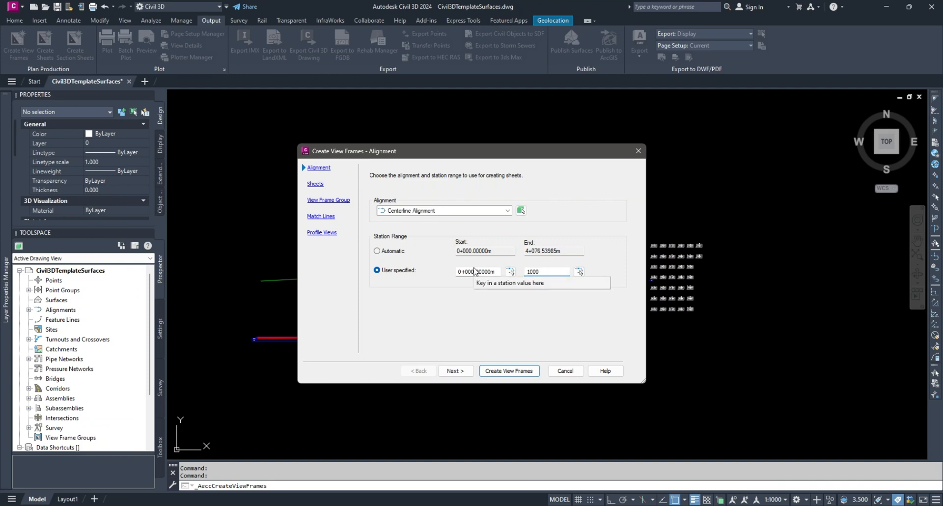
{"action": "key", "text": "Tab"}
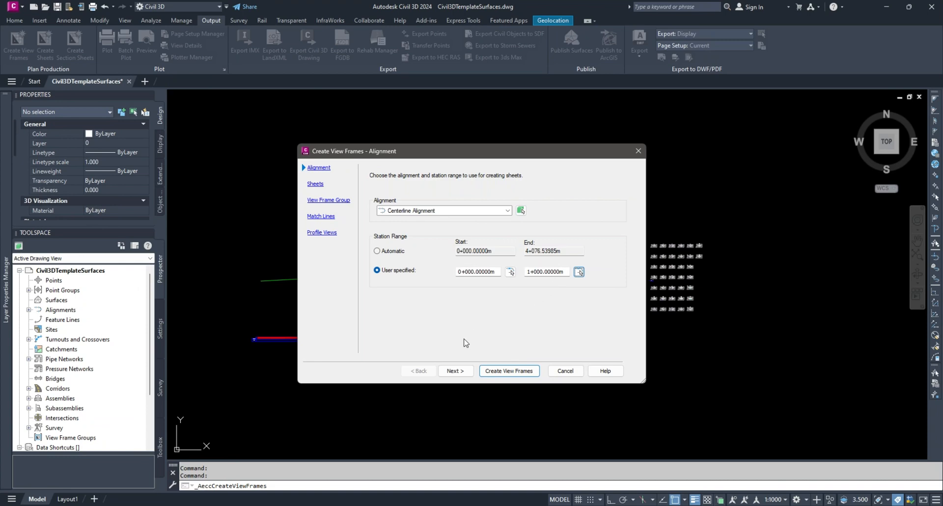
{"action": "left_click", "coordinate": [453, 372]}
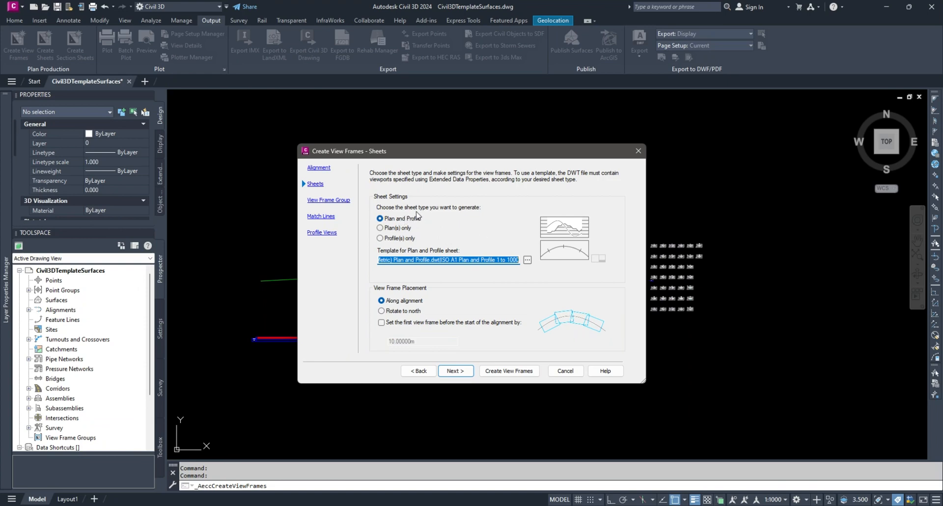
Browse for a different sheet template file, going to the Plan Production template folder.
{"action": "left_click", "coordinate": [528, 261]}
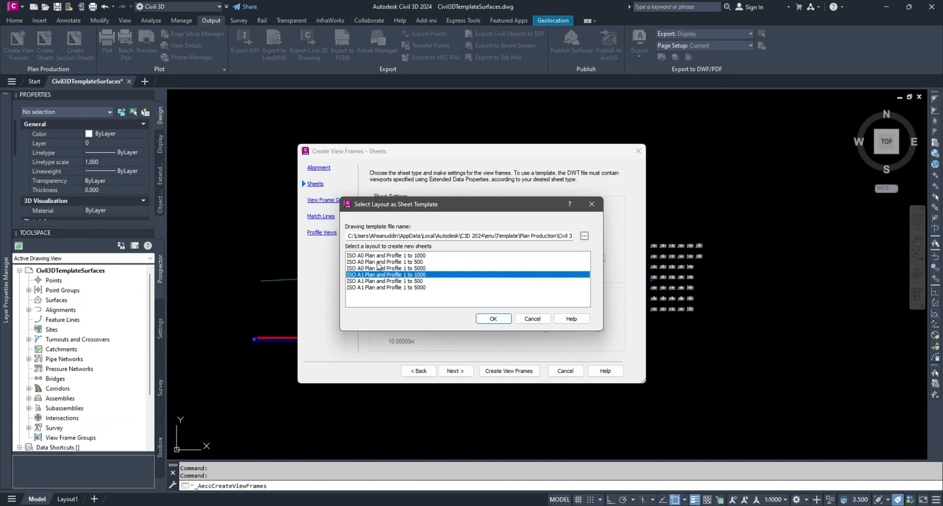
{"action": "left_click", "coordinate": [584, 238]}
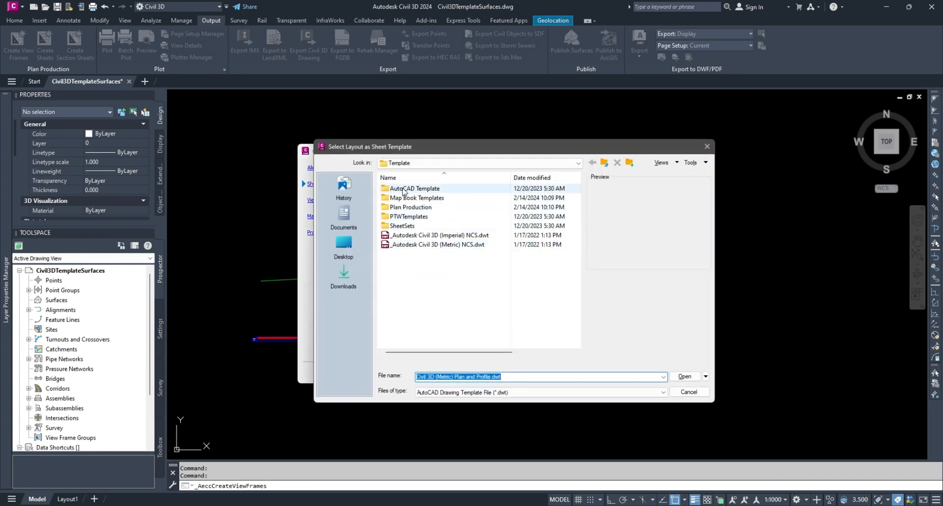
{"action": "double_click", "coordinate": [403, 190]}
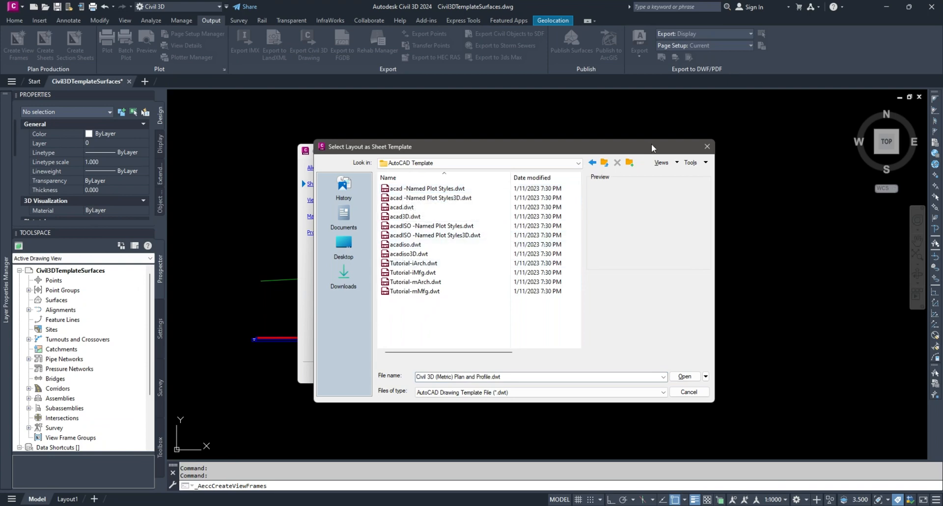
{"action": "left_click", "coordinate": [604, 162]}
{"action": "double_click", "coordinate": [408, 207]}
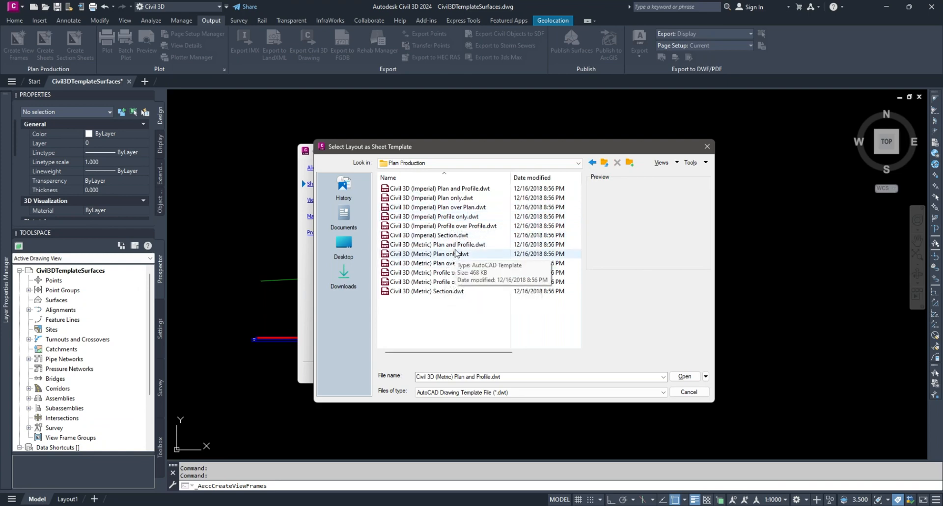
Copy the template Civil 3D (Metric) Plan and Profile.dwt to the Desktop and cancel the view frame creation.
{"action": "left_click", "coordinate": [401, 245]}
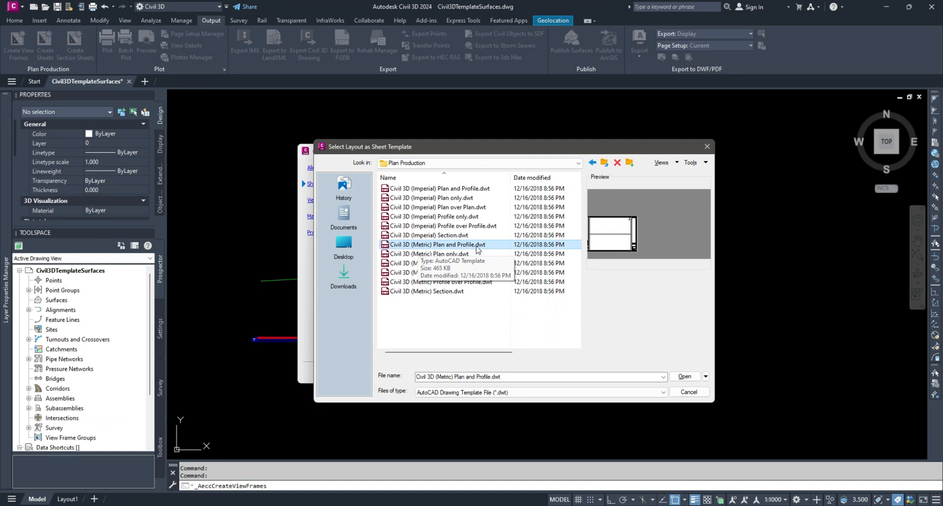
{"action": "double_click", "coordinate": [445, 244]}
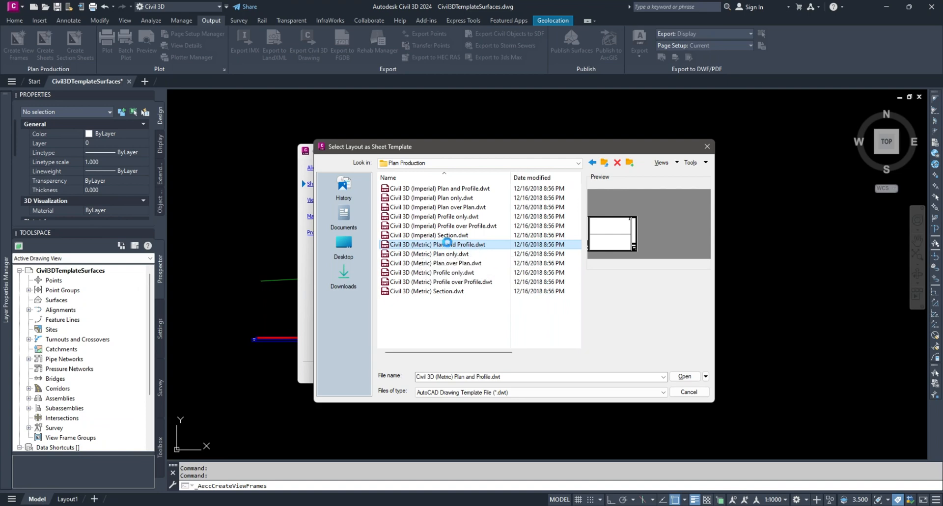
{"action": "right_click", "coordinate": [448, 243]}
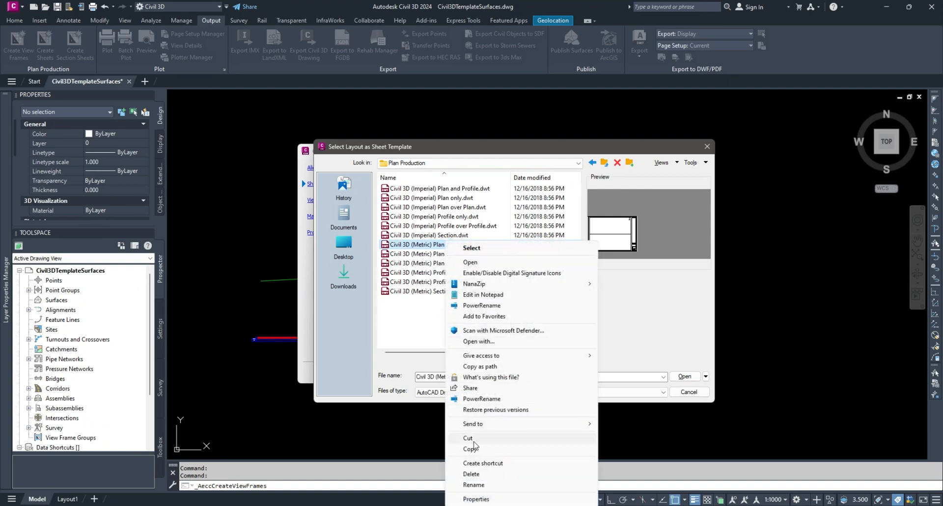
{"action": "left_click", "coordinate": [471, 449]}
{"action": "left_click", "coordinate": [343, 245]}
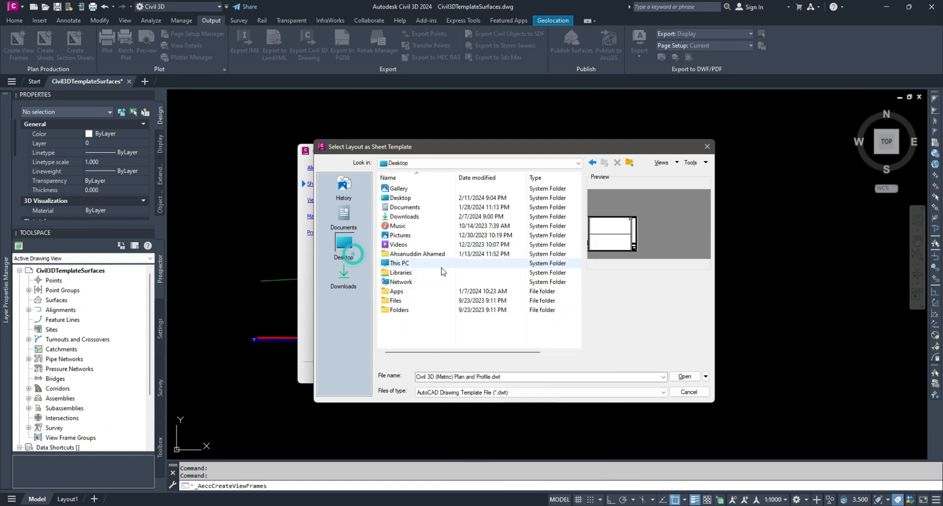
{"action": "right_click", "coordinate": [428, 343]}
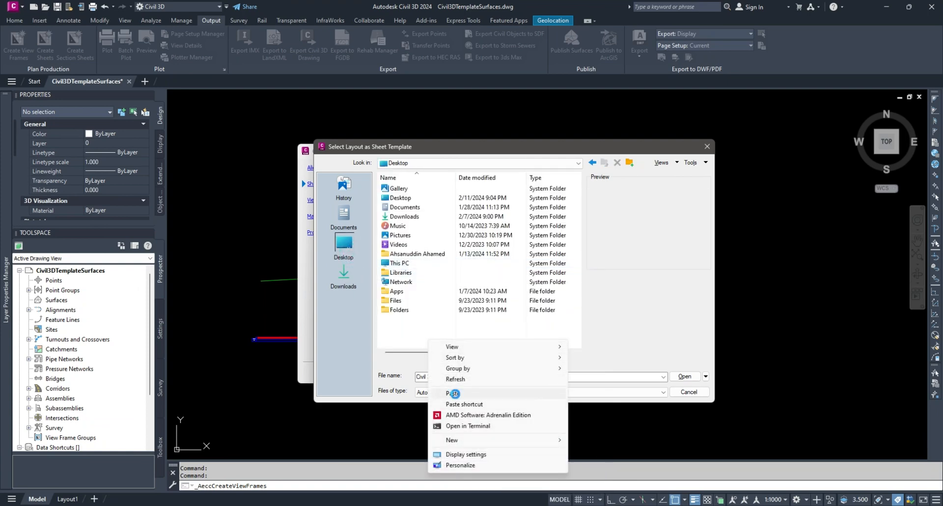
{"action": "left_click", "coordinate": [454, 395]}
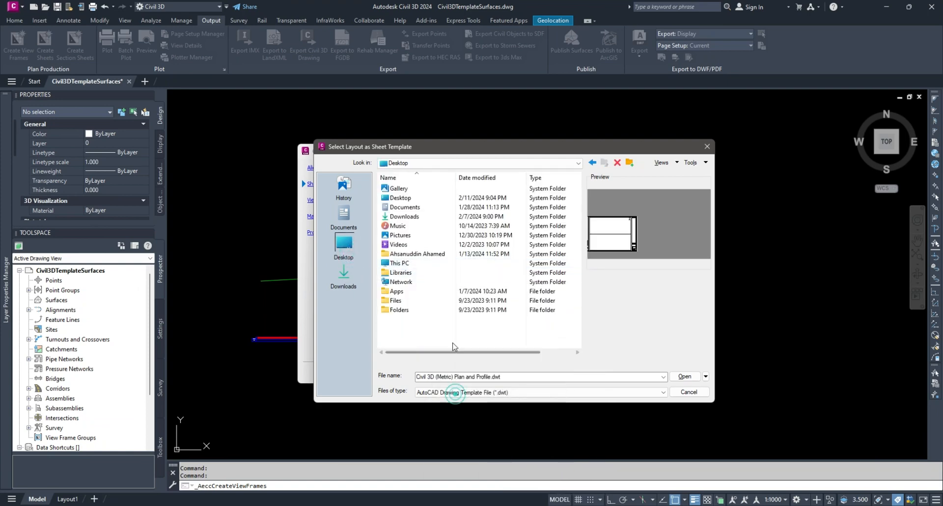
{"action": "left_click", "coordinate": [708, 146]}
{"action": "key", "text": "Escape"}
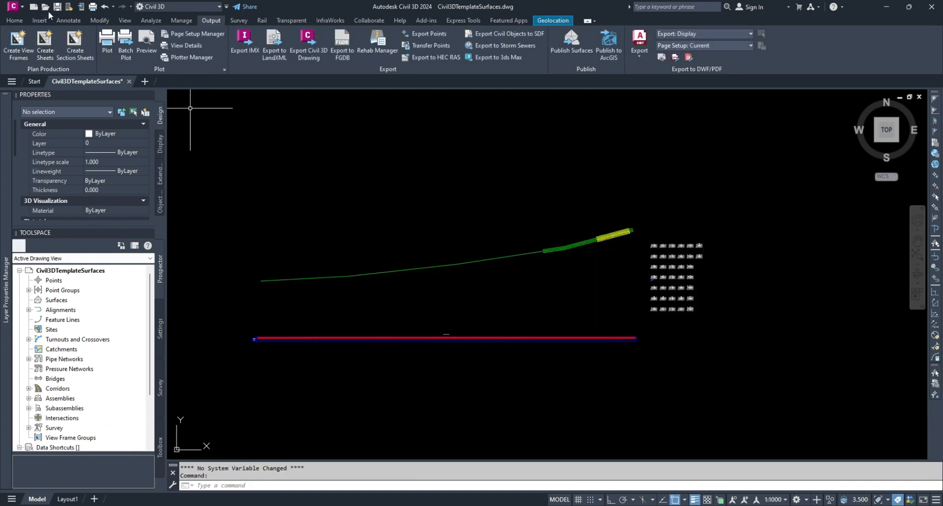
Open the plan and profile template copied to the Desktop, using the Drawing Template (*.dwt) file type.
{"action": "left_click", "coordinate": [46, 6]}
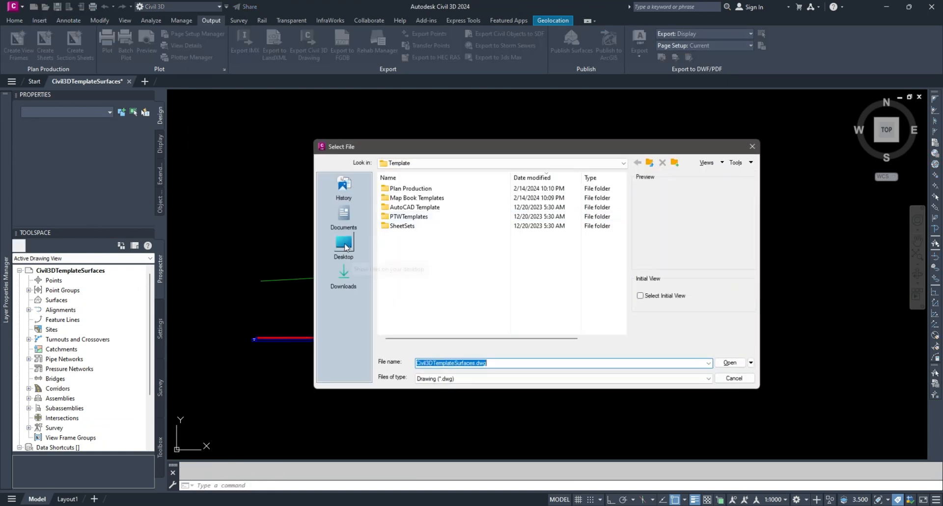
{"action": "left_click", "coordinate": [344, 243]}
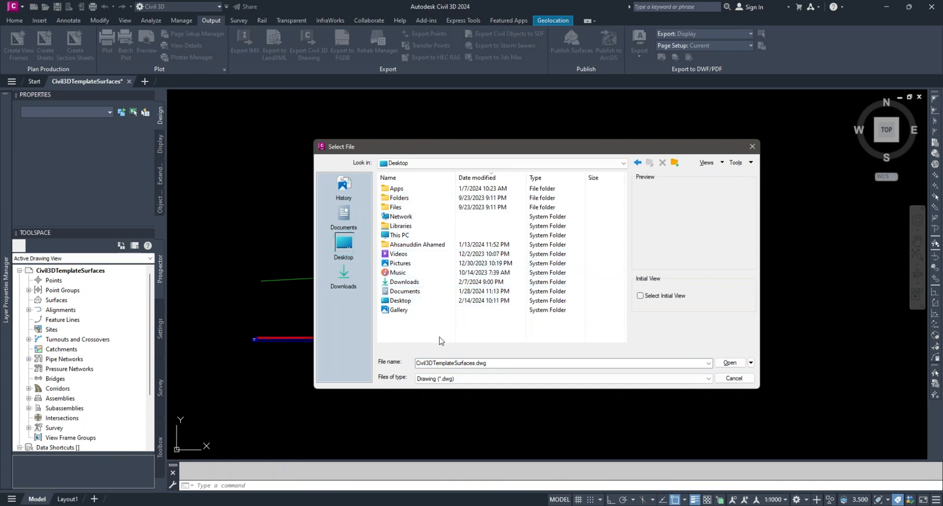
{"action": "left_click", "coordinate": [449, 379]}
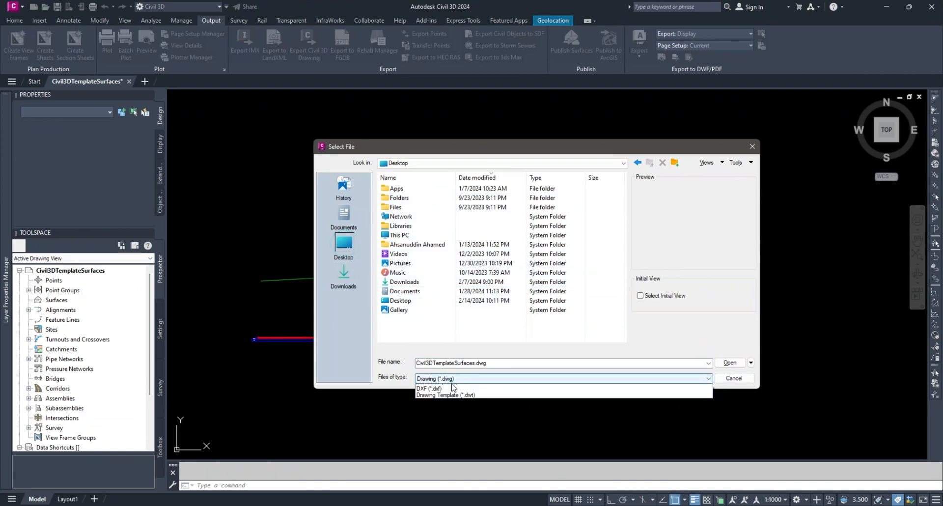
{"action": "left_click", "coordinate": [344, 243]}
{"action": "left_click", "coordinate": [441, 189]}
{"action": "double_click", "coordinate": [442, 189]}
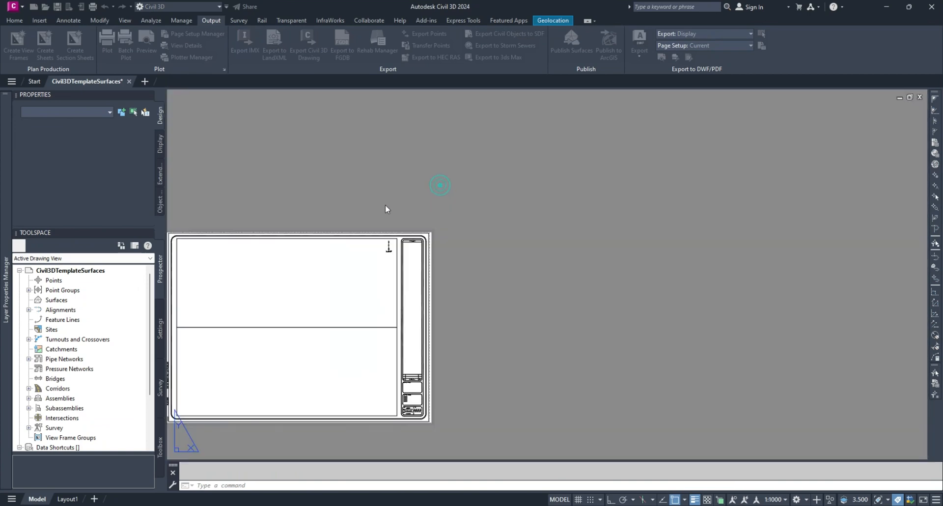
Delete every layout of the template except ISO A1 Plan and Profile 1 to 1000.
{"action": "middle_click", "coordinate": [347, 255]}
{"action": "middle_click", "coordinate": [347, 254]}
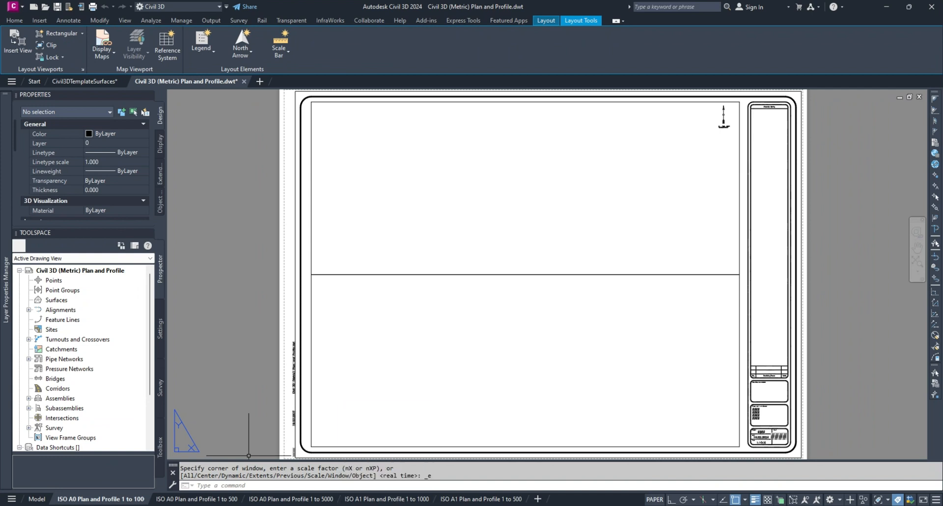
{"action": "left_click", "coordinate": [386, 499]}
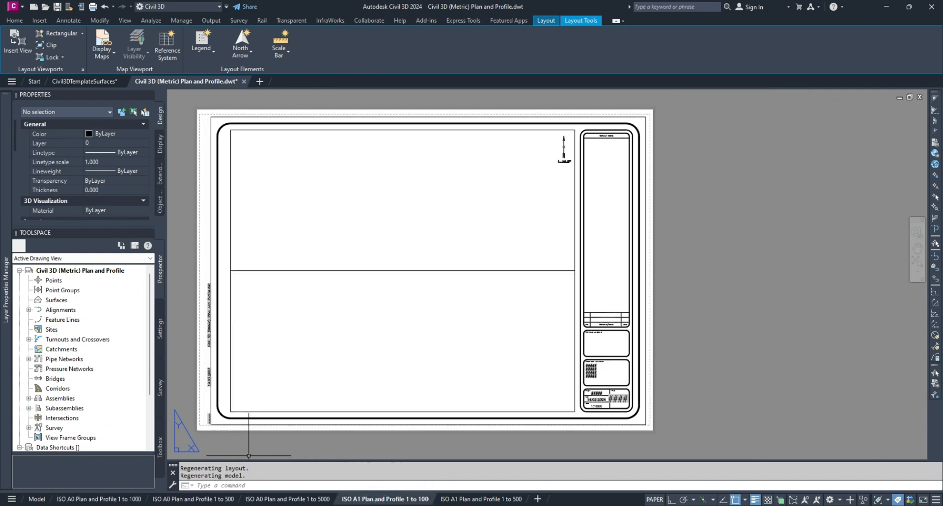
{"action": "left_click_drag", "start_coordinate": [462, 502], "coordinate": [109, 504], "text": "ctrl"}
{"action": "right_click", "coordinate": [109, 499]}
{"action": "left_click", "coordinate": [209, 270]}
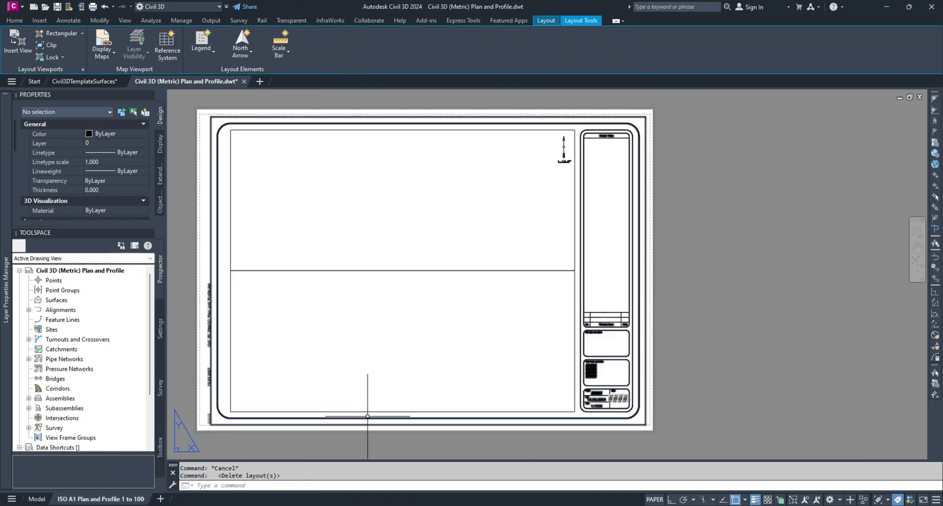
Rename the remaining layout as ISO A3 Plan and Profile 1 to 1000.
{"action": "right_click", "coordinate": [105, 499]}
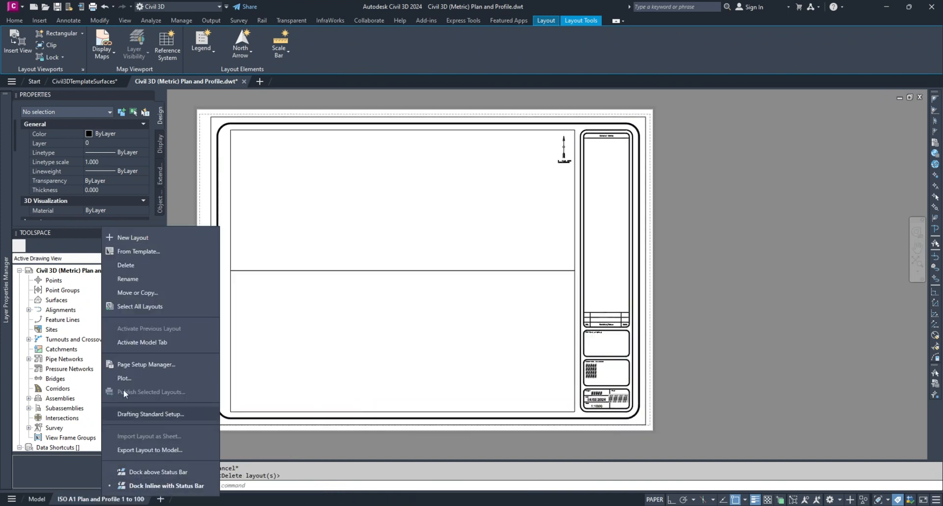
{"action": "left_click", "coordinate": [134, 279]}
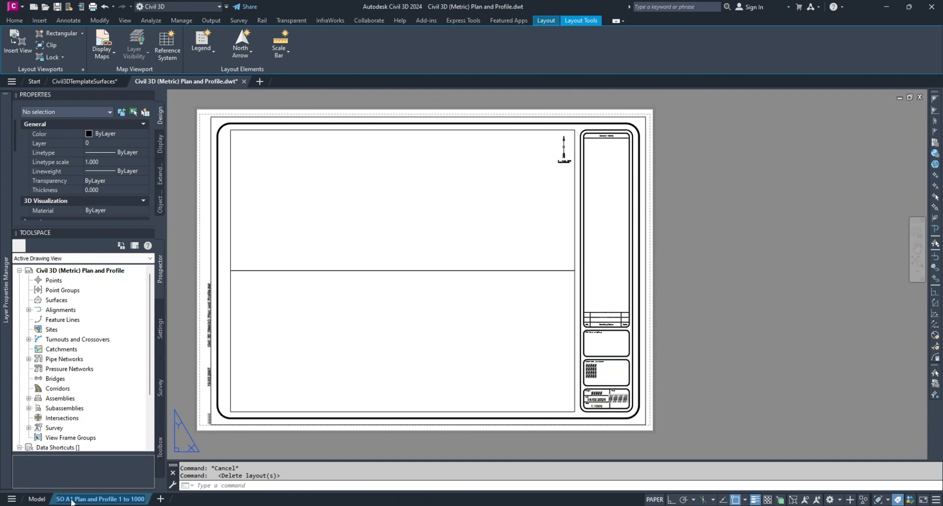
{"action": "key", "text": "BackSpace"}
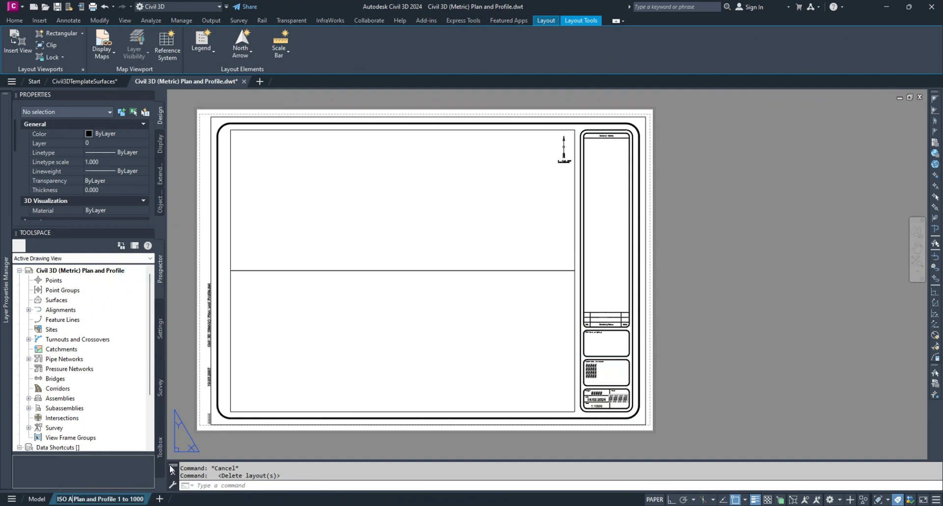
{"action": "type", "text": "3"}
{"action": "key", "text": "Return"}
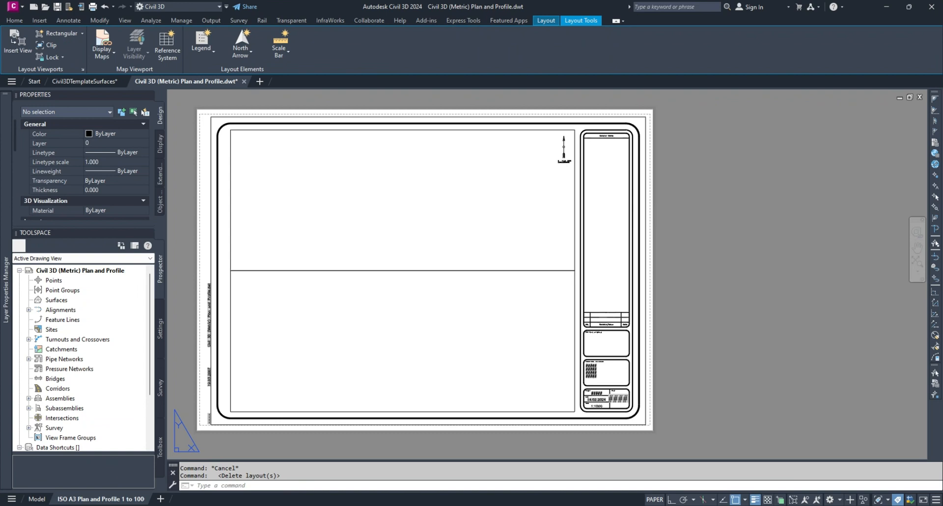
Modify the layout's page setup to use AutoCAD PDF (High Quality Print).pc3 with ISO full bleed A3 (420.00 x 297.00 MM) paper.
{"action": "right_click", "coordinate": [121, 500]}
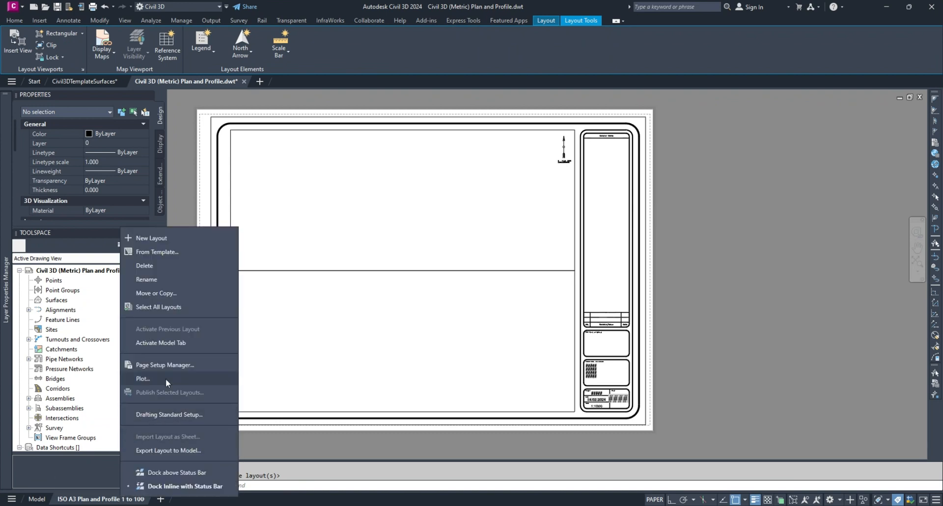
{"action": "left_click", "coordinate": [154, 366]}
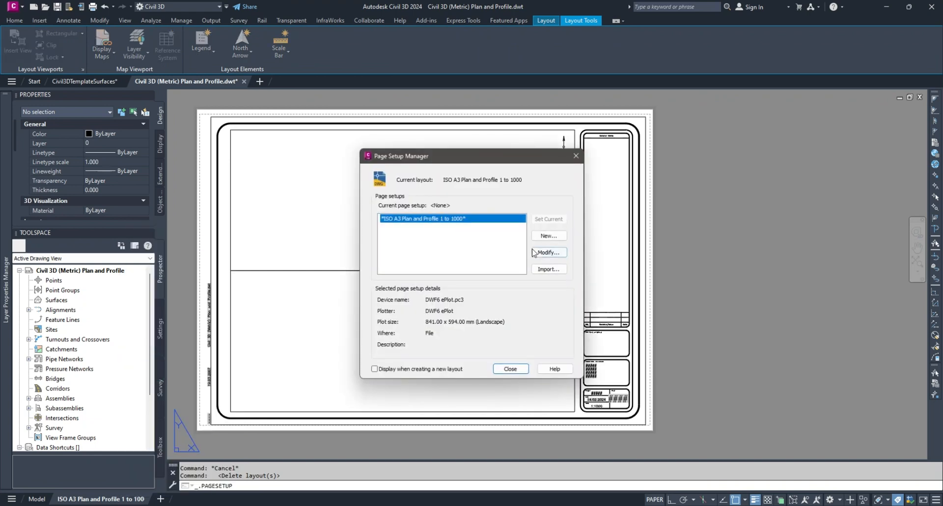
{"action": "left_click", "coordinate": [543, 252]}
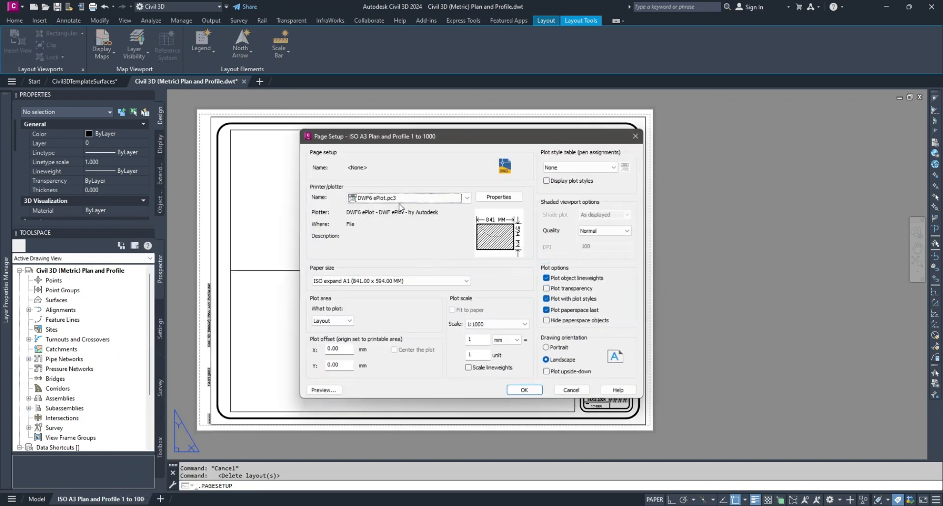
{"action": "left_click", "coordinate": [406, 198]}
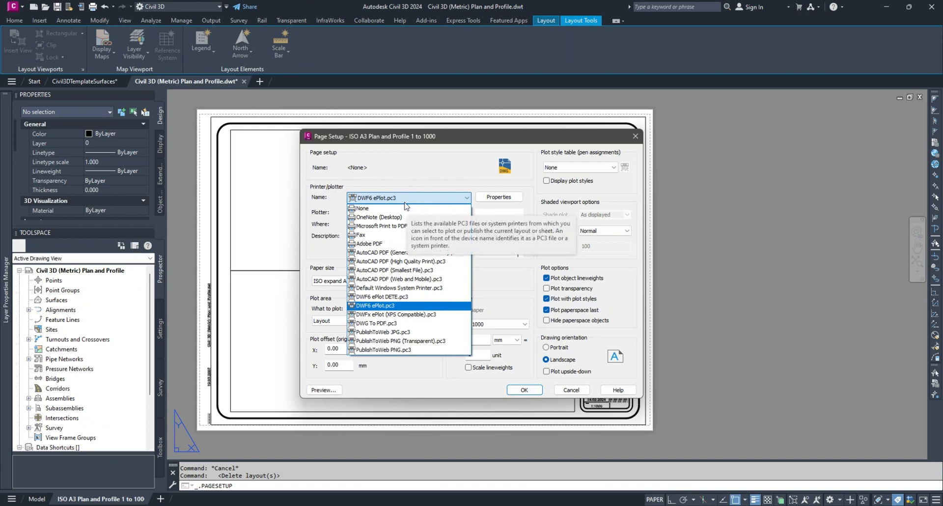
{"action": "left_click", "coordinate": [395, 262]}
{"action": "left_click", "coordinate": [373, 281]}
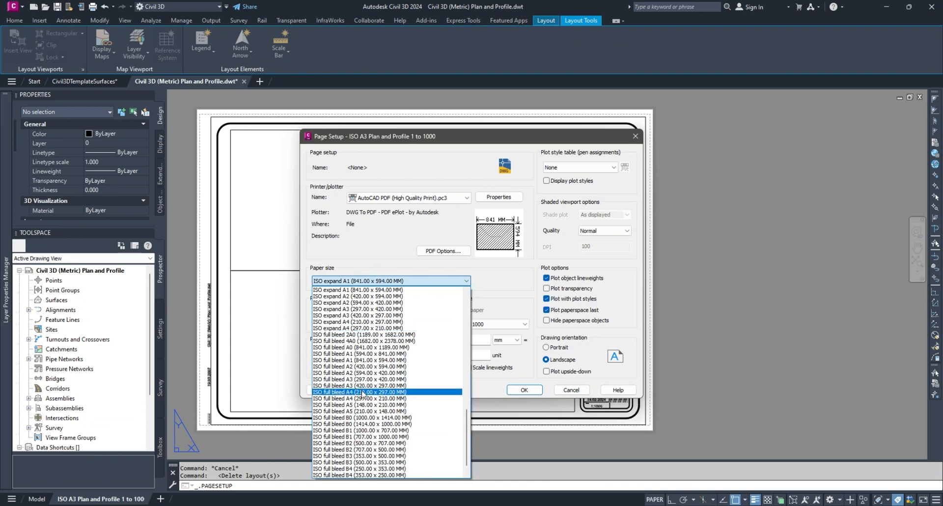
{"action": "left_click", "coordinate": [364, 385]}
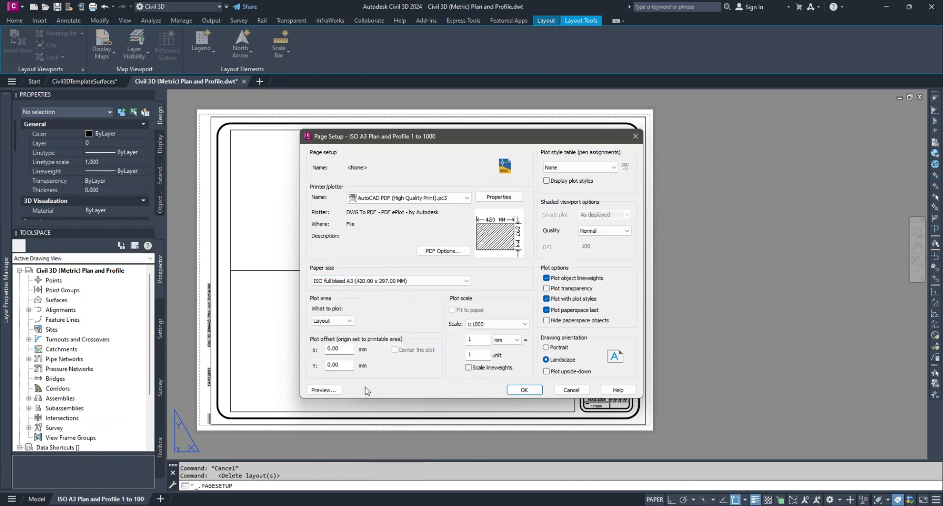
Disable plotting of object lineweights, enable plot transparency, and apply the page setup.
{"action": "left_click", "coordinate": [547, 278]}
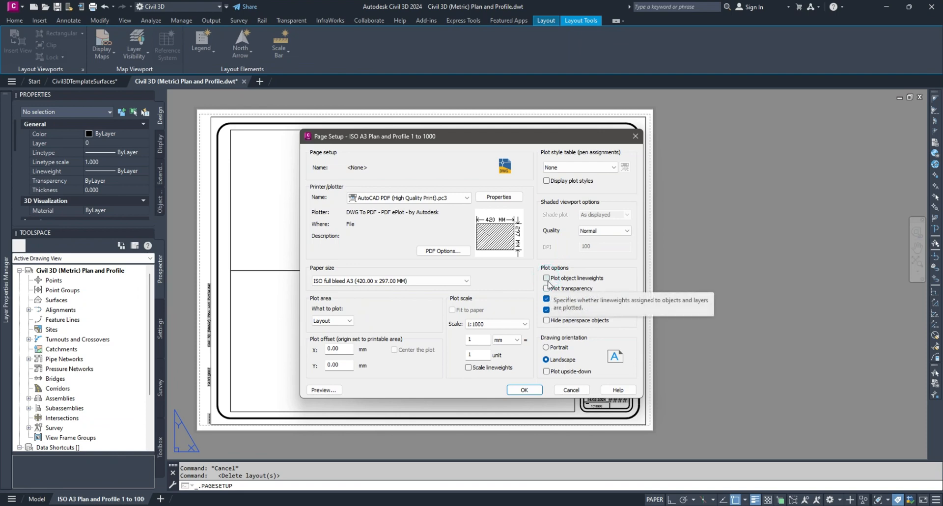
{"action": "left_click", "coordinate": [547, 288]}
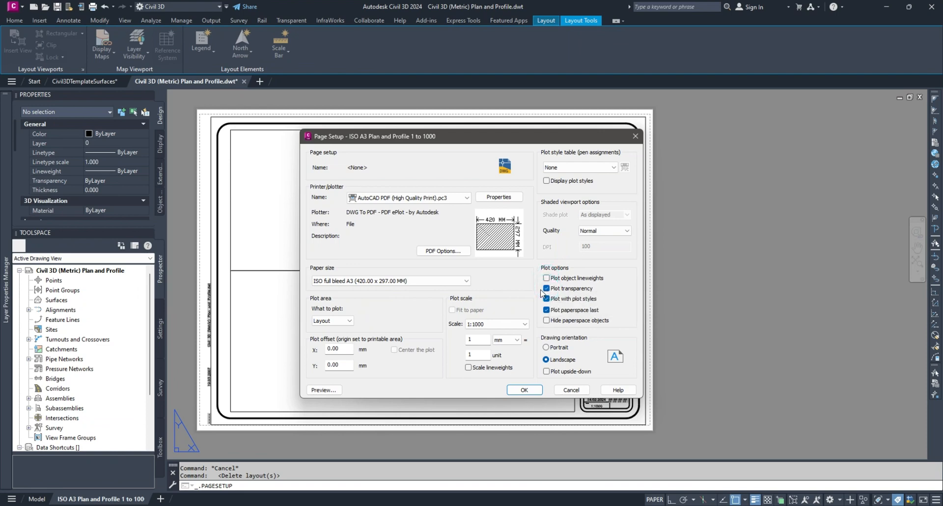
{"action": "left_click", "coordinate": [523, 390]}
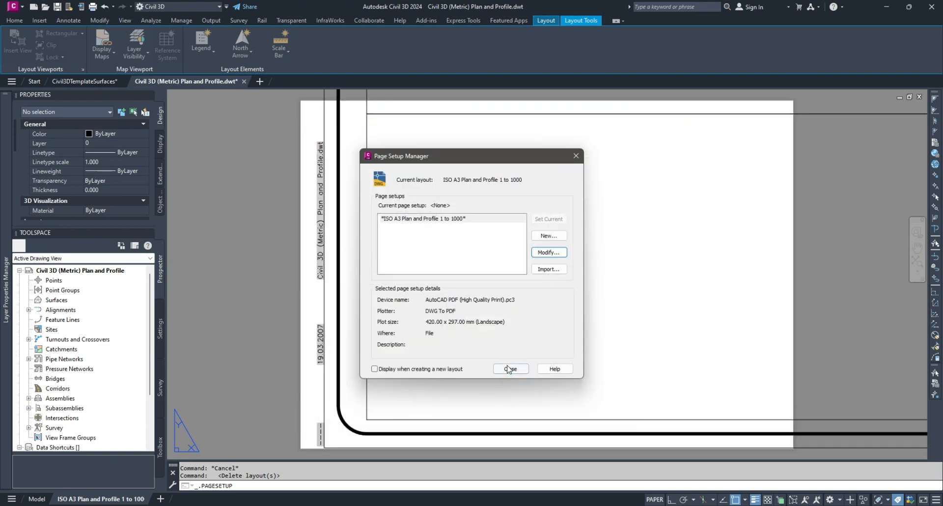
{"action": "left_click", "coordinate": [509, 369]}
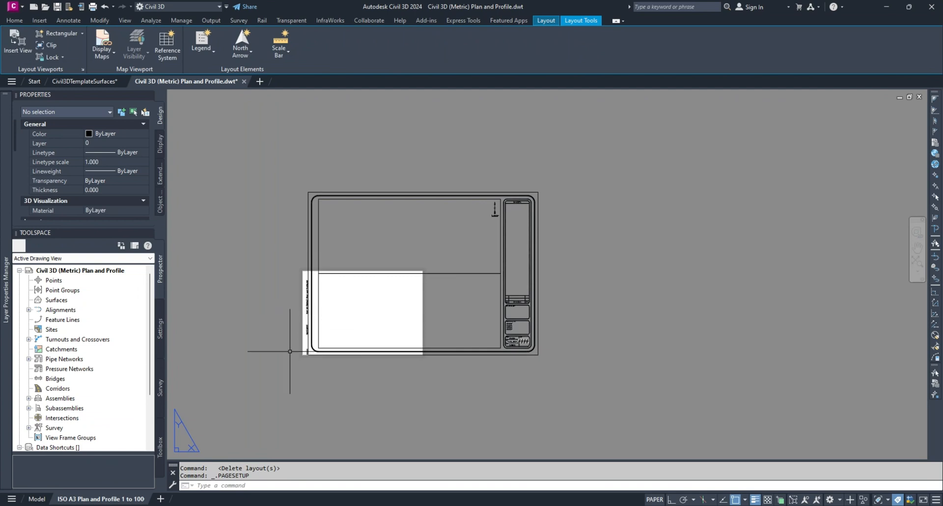
{"action": "scroll", "coordinate": [304, 352], "scroll_direction": "up", "scroll_amount": 2}
{"action": "scroll", "coordinate": [311, 350], "scroll_direction": "up", "scroll_amount": 4}
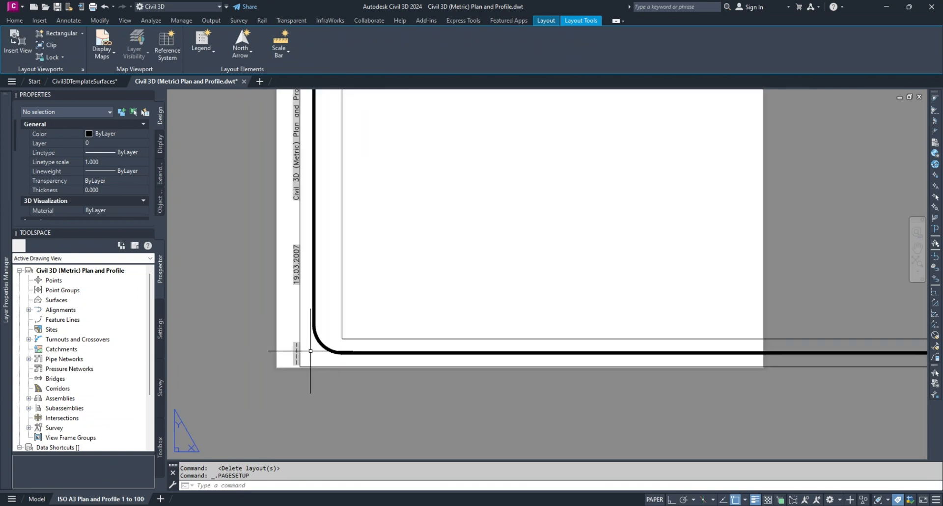
{"action": "scroll", "coordinate": [311, 350], "scroll_direction": "down", "scroll_amount": 5}
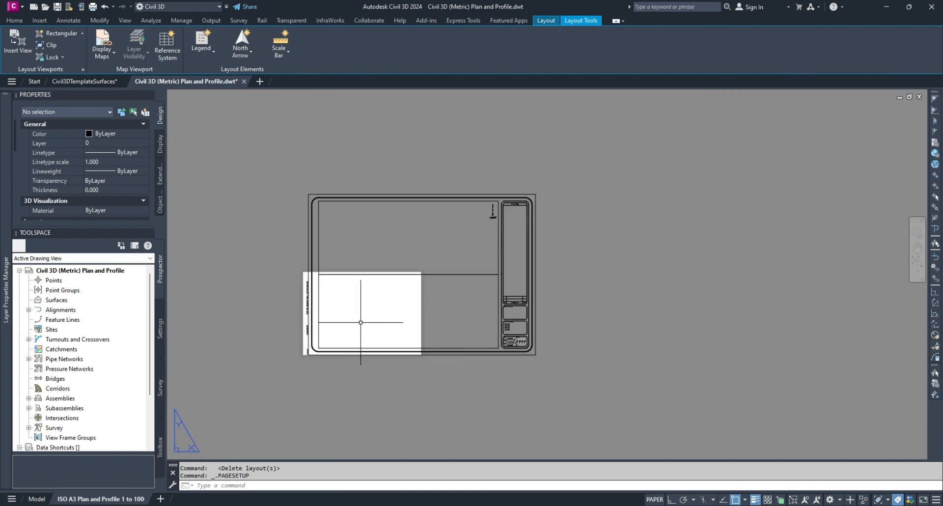
{"action": "left_click", "coordinate": [298, 178]}
{"action": "left_click", "coordinate": [573, 376]}
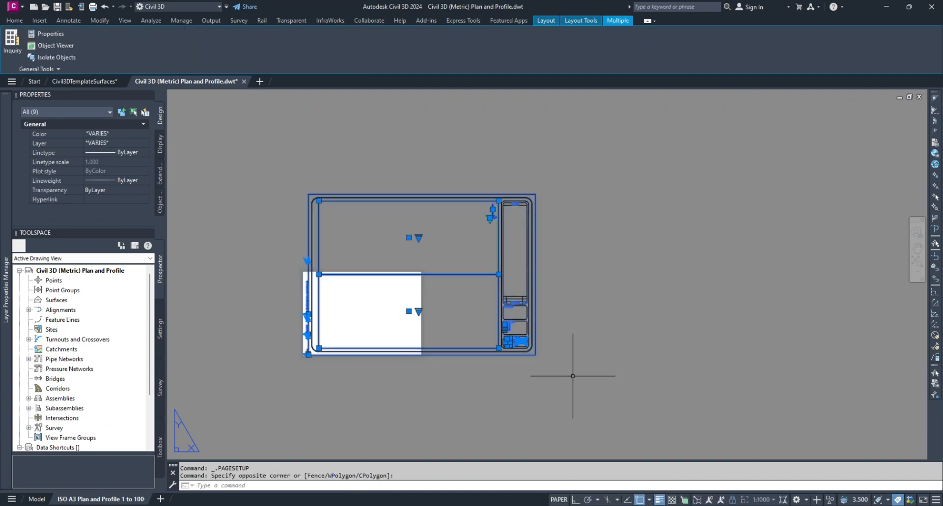
{"action": "scroll", "coordinate": [310, 355], "scroll_direction": "up", "scroll_amount": 8}
{"action": "left_click", "coordinate": [308, 354]}
{"action": "key", "text": "space"}
{"action": "key", "text": "Escape"}
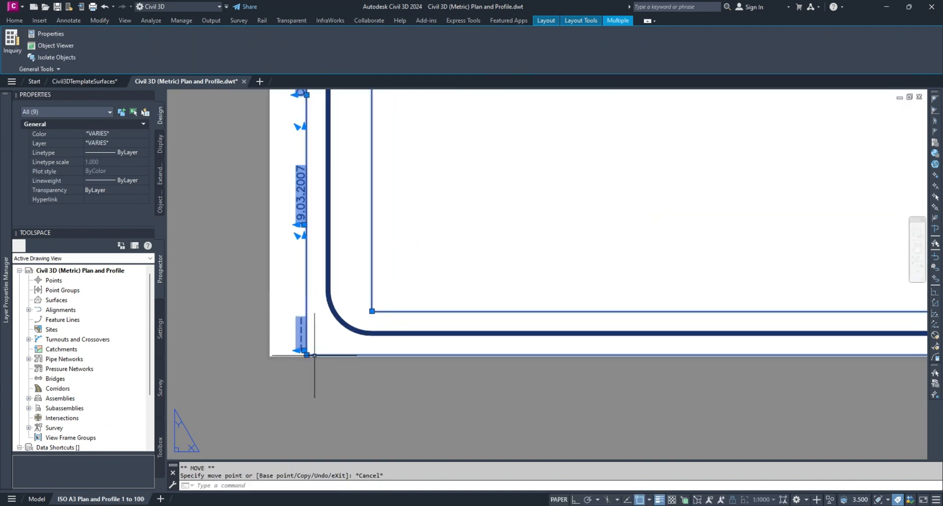
Scale the border, title block and viewports by reference from the border's lower-left corner to match the A3 page size.
{"action": "scroll", "coordinate": [314, 355], "scroll_direction": "down", "scroll_amount": 8}
{"action": "left_click", "coordinate": [314, 97]}
{"action": "left_click", "coordinate": [751, 422]}
{"action": "type", "text": "scale"}
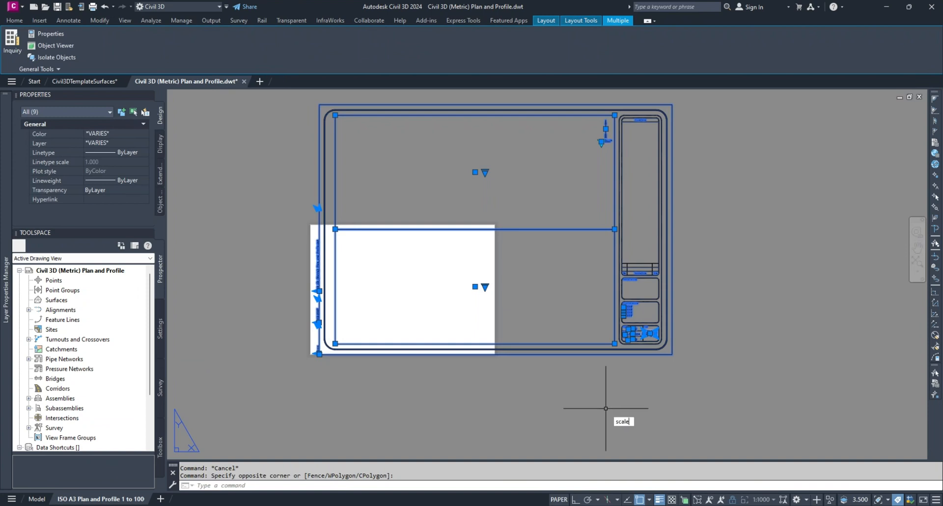
{"action": "key", "text": "Return"}
{"action": "scroll", "coordinate": [319, 355], "scroll_direction": "up", "scroll_amount": 8}
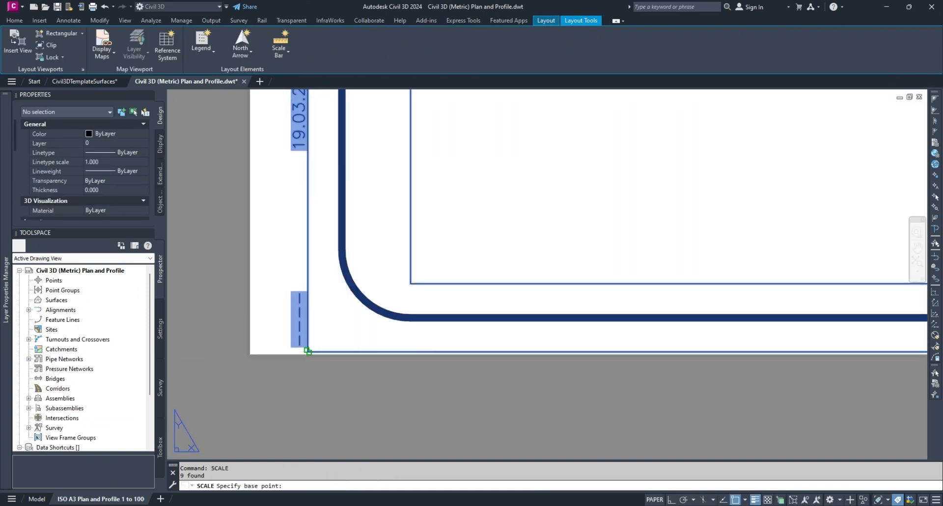
{"action": "left_click", "coordinate": [309, 351]}
{"action": "type", "text": "r"}
{"action": "key", "text": "Return"}
{"action": "left_click", "coordinate": [308, 352]}
{"action": "scroll", "coordinate": [308, 352], "scroll_direction": "down", "scroll_amount": 7}
{"action": "left_click", "coordinate": [652, 351]}
{"action": "scroll", "coordinate": [467, 351], "scroll_direction": "up", "scroll_amount": 8}
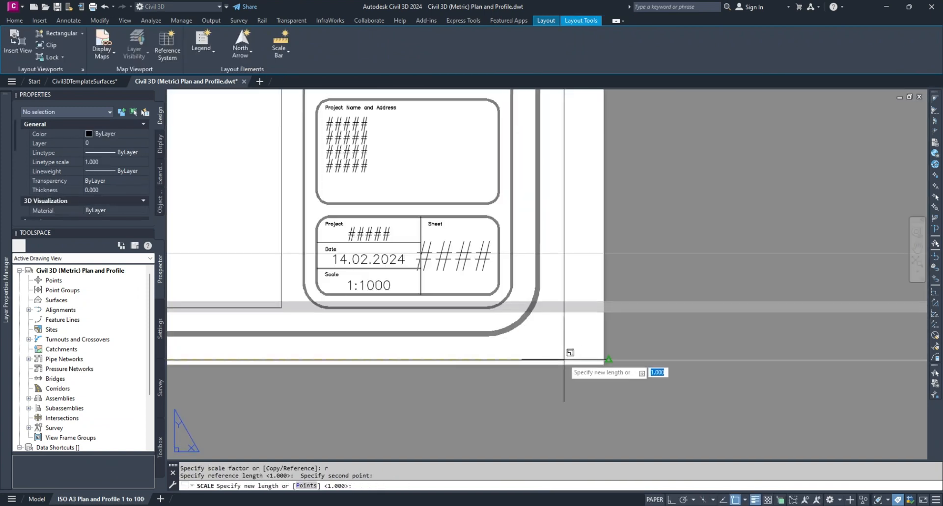
{"action": "scroll", "coordinate": [564, 359], "scroll_direction": "down", "scroll_amount": 5}
{"action": "key", "text": "F3"}
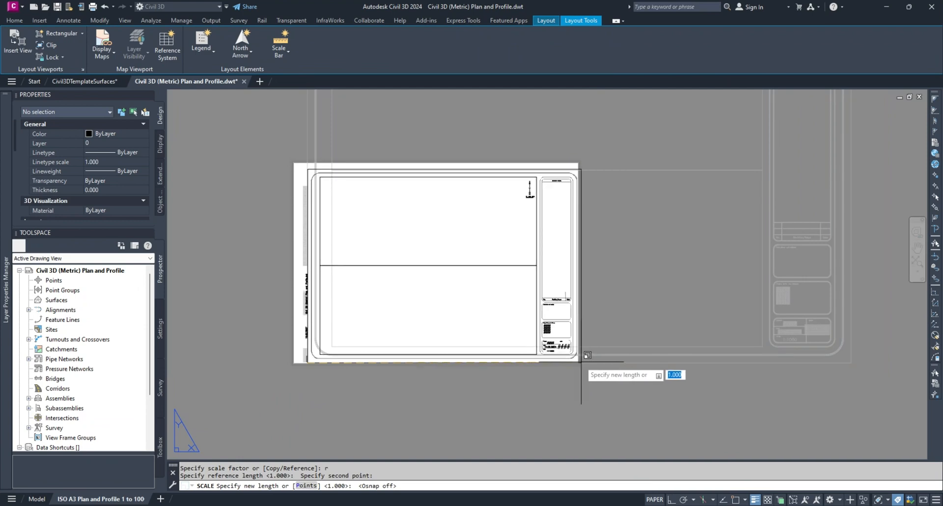
{"action": "key", "text": "Escape"}
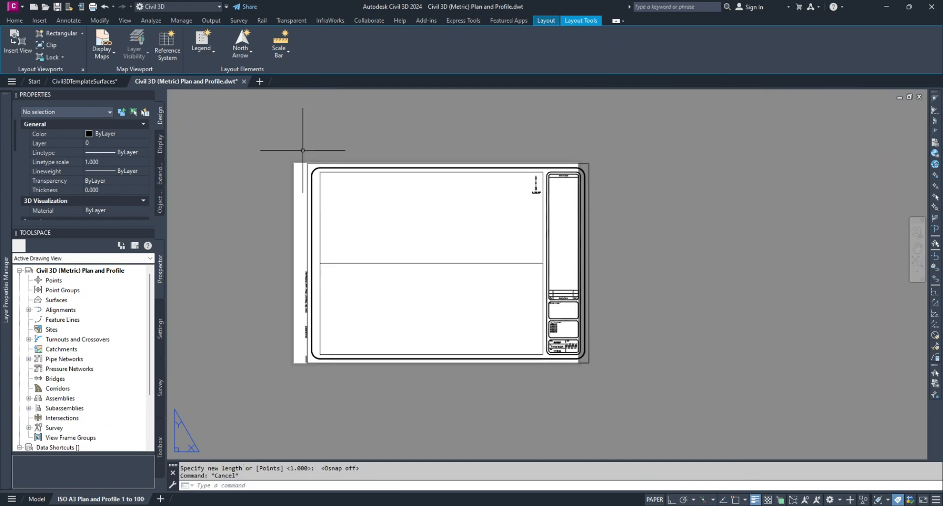
Move all the scaled sheet contents so the border's lower-left corner sits at the A3 page corner.
{"action": "left_click_drag", "start_coordinate": [263, 147], "coordinate": [316, 363]}
{"action": "scroll", "coordinate": [316, 344], "scroll_direction": "up", "scroll_amount": 6}
{"action": "left_click", "coordinate": [518, 345]}
{"action": "key", "text": "space"}
{"action": "key", "text": "Escape"}
{"action": "key", "text": "Escape"}
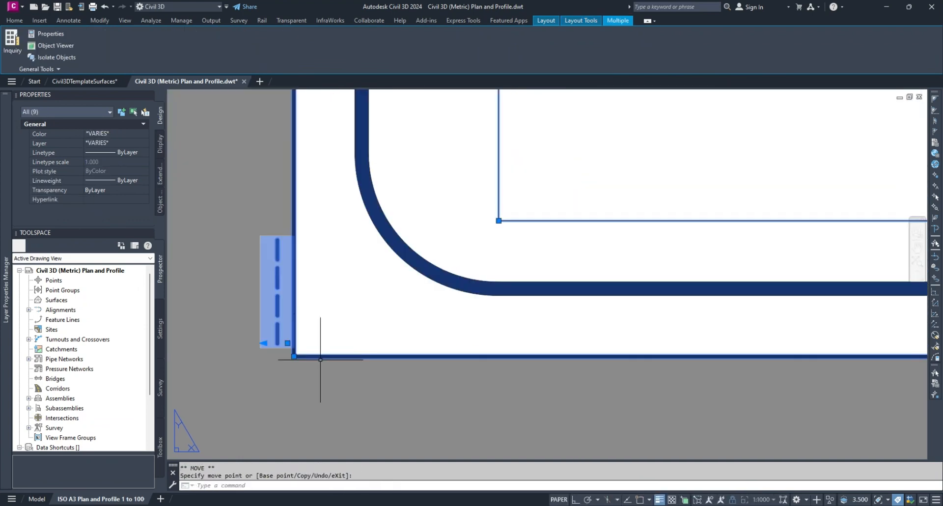
Reselect all the sheet contents and shift them slightly to fine-tune the border's position on the A3 page.
{"action": "scroll", "coordinate": [400, 316], "scroll_direction": "down", "scroll_amount": 6}
{"action": "left_click", "coordinate": [293, 117]}
{"action": "left_click", "coordinate": [766, 433]}
{"action": "scroll", "coordinate": [315, 437], "scroll_direction": "up", "scroll_amount": 5}
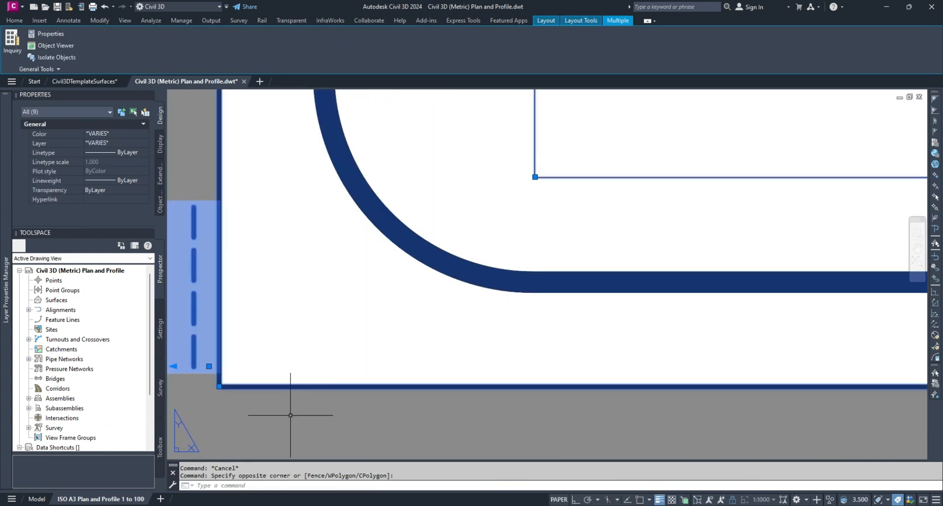
{"action": "left_click", "coordinate": [319, 439]}
{"action": "key", "text": "space"}
{"action": "scroll", "coordinate": [414, 372], "scroll_direction": "down", "scroll_amount": 6}
{"action": "key", "text": "Escape"}
{"action": "key", "text": "Escape"}
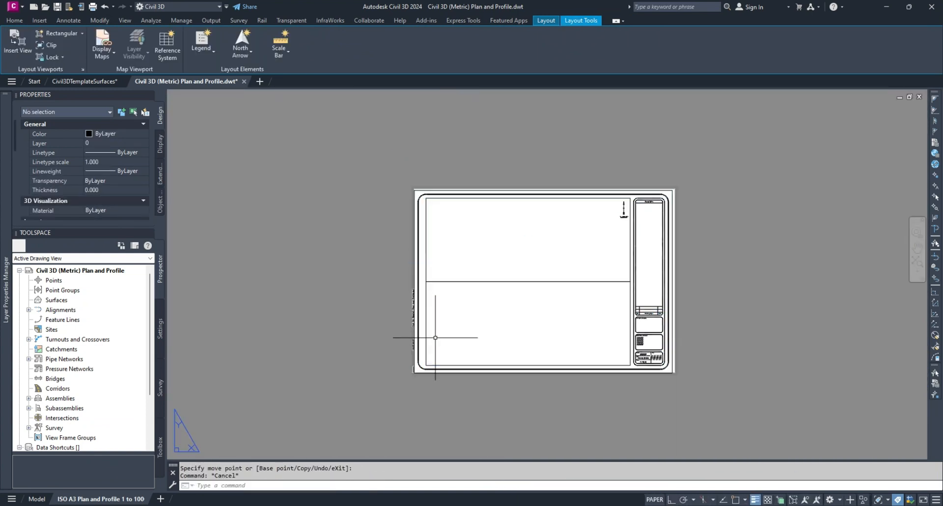
Save the modified plan and profile template and close it, returning to the Civil3DTemplateSurfaces drawing.
{"action": "middle_click", "coordinate": [437, 389]}
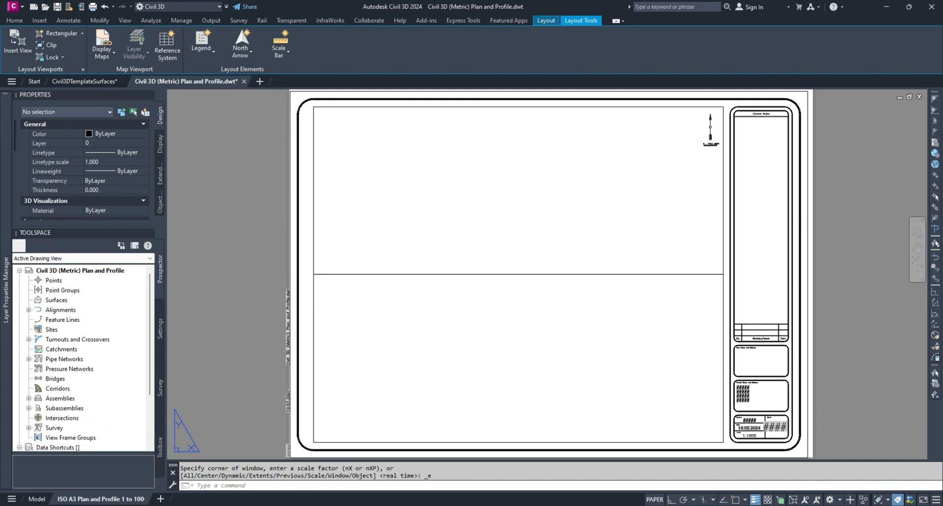
{"action": "key", "text": "ctrl+s"}
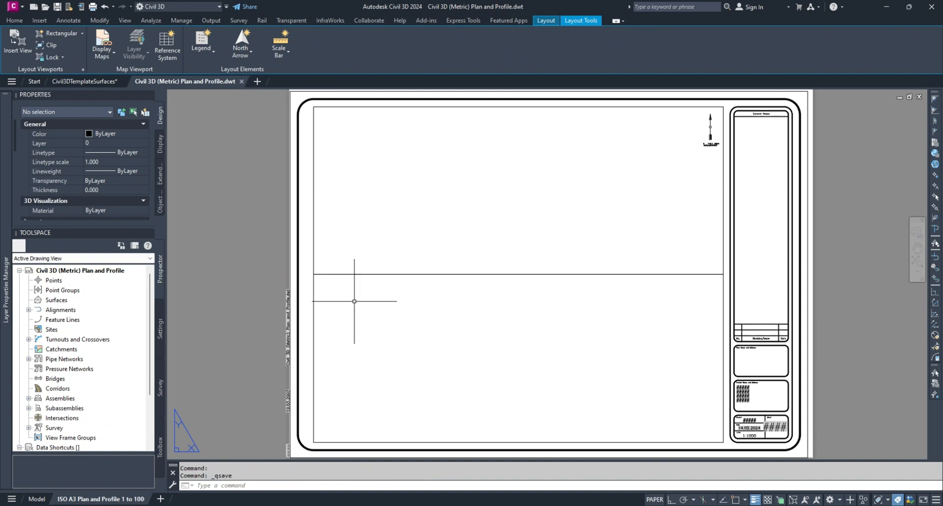
{"action": "left_click", "coordinate": [242, 82]}
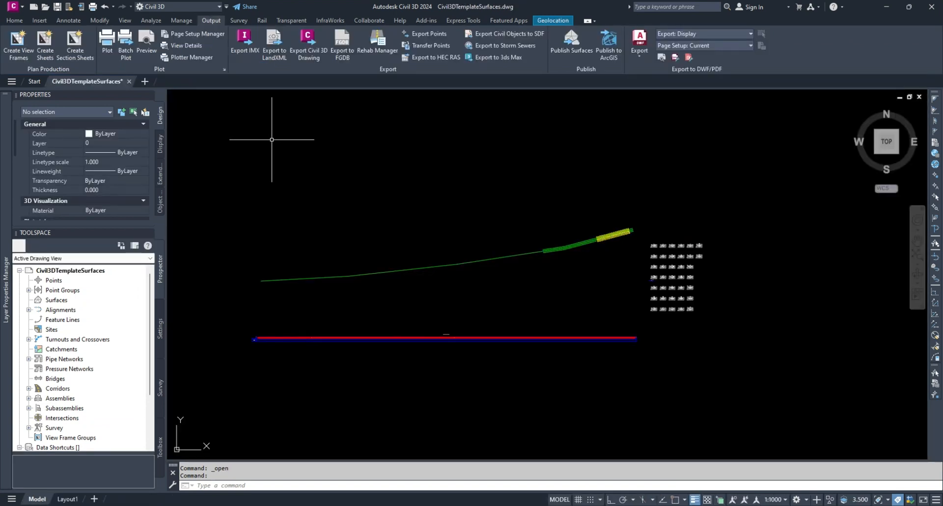
Start creating view frames again for the Centerline Alignment and set the user-specified end station to 1000.
{"action": "left_click", "coordinate": [24, 52]}
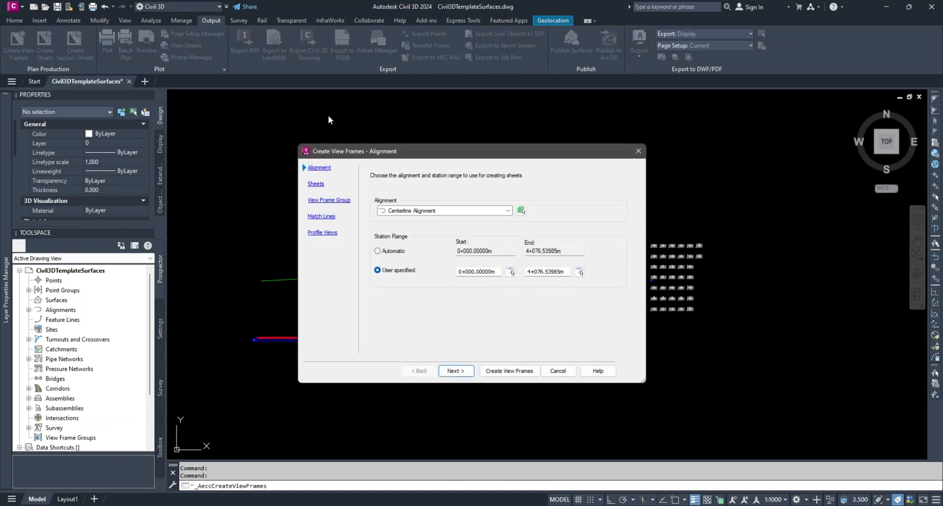
{"action": "double_click", "coordinate": [569, 272]}
{"action": "type", "text": "1000"}
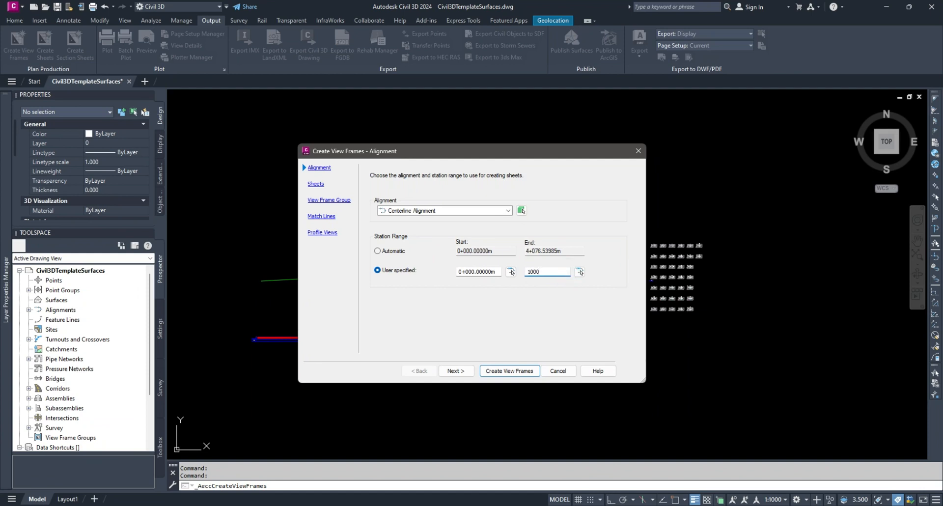
{"action": "key", "text": "Tab"}
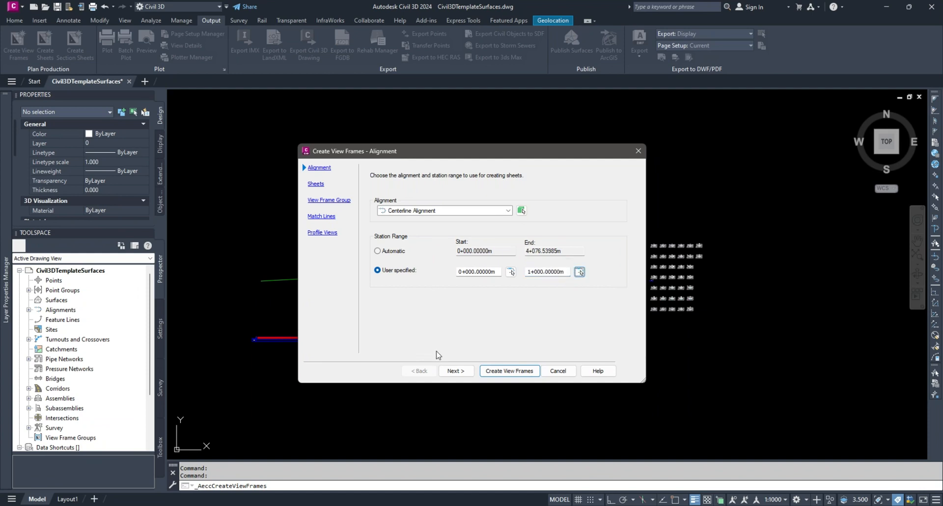
Set the sheet template to the ISO A3 Plan and Profile 1 to 1000 layout from Civil 3D (Metric) Plan and Profile.dwt on the Desktop.
{"action": "left_click", "coordinate": [451, 371]}
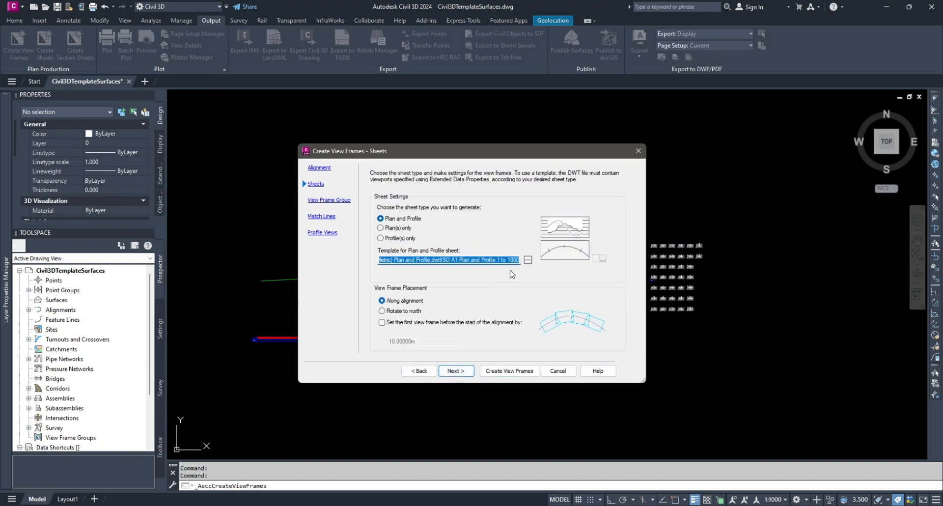
{"action": "left_click", "coordinate": [528, 261]}
{"action": "left_click", "coordinate": [587, 236]}
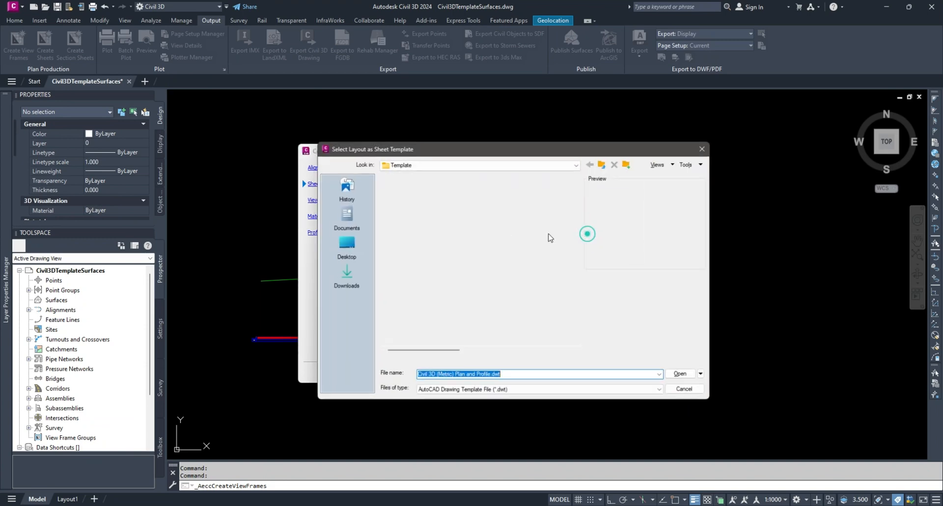
{"action": "left_click", "coordinate": [342, 240]}
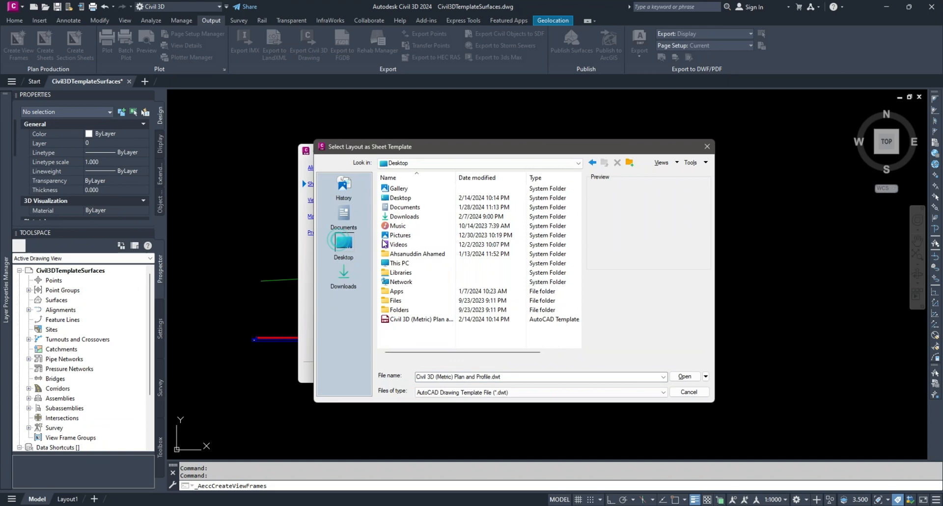
{"action": "left_click", "coordinate": [414, 321]}
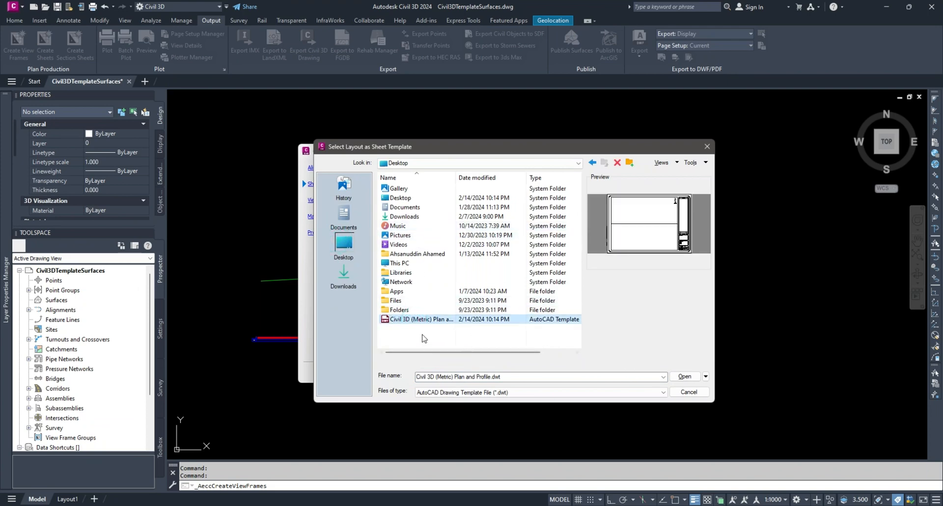
{"action": "left_click", "coordinate": [685, 376]}
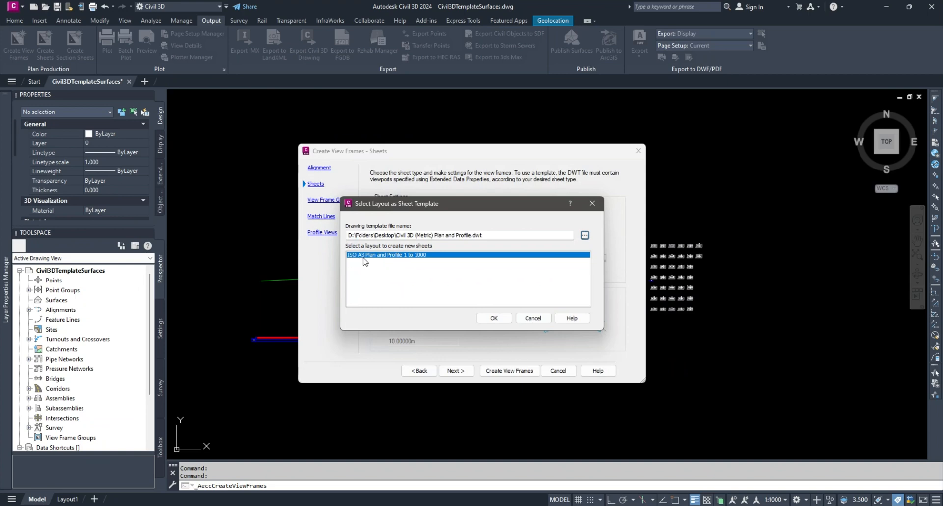
{"action": "left_click", "coordinate": [489, 319]}
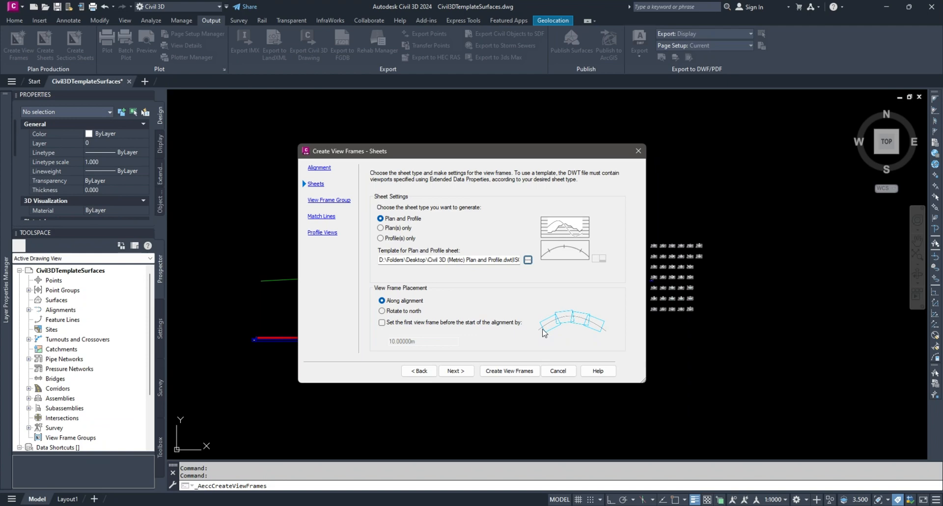
Preview the rotate-to-north view frame placement, set the placement back to along alignment, and proceed to the view frame group settings.
{"action": "left_click", "coordinate": [401, 312]}
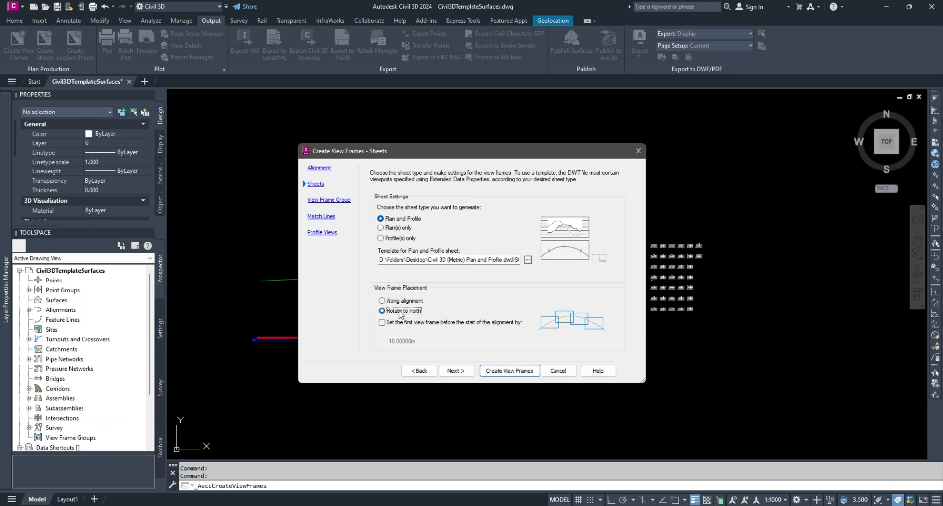
{"action": "left_click", "coordinate": [382, 301]}
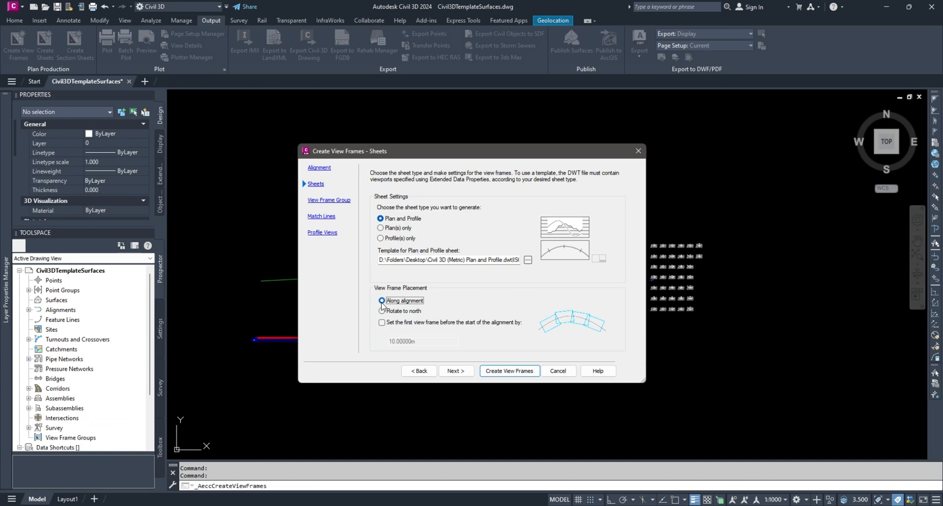
{"action": "left_click", "coordinate": [449, 371]}
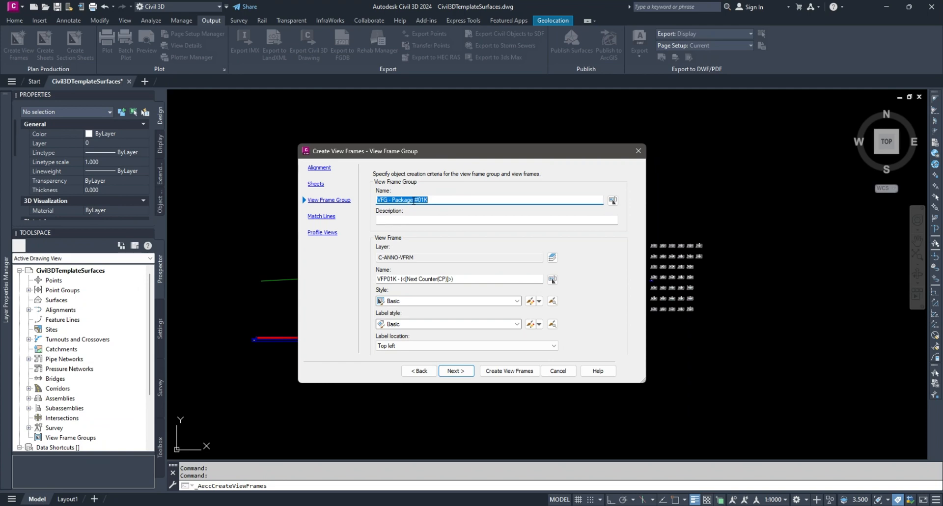
Name the view frame group VFG - Package #01.
{"action": "left_click_drag", "start_coordinate": [413, 200], "coordinate": [488, 201]}
{"action": "left_click", "coordinate": [486, 207]}
{"action": "left_click", "coordinate": [435, 199]}
{"action": "key", "text": "BackSpace"}
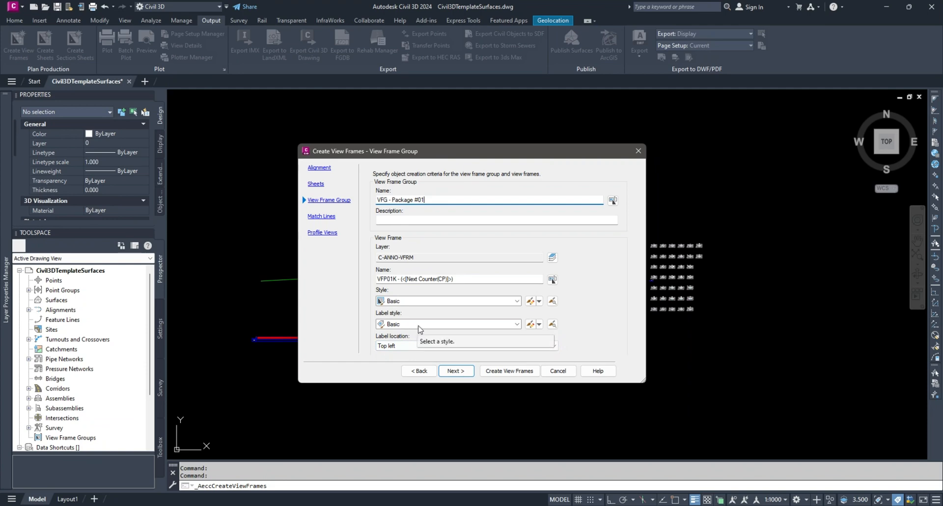
Allow additional distance for repositioning the match lines and proceed to the profile view settings.
{"action": "left_click", "coordinate": [456, 371]}
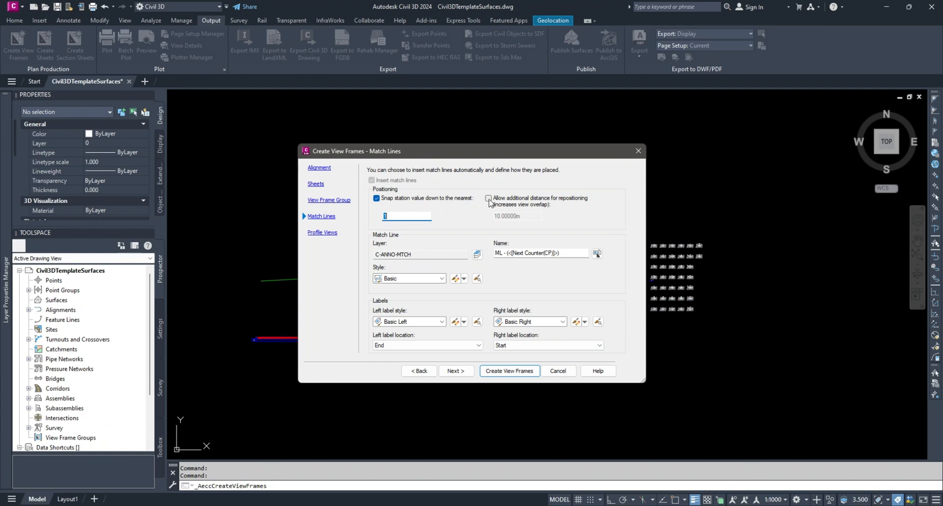
{"action": "left_click", "coordinate": [489, 198]}
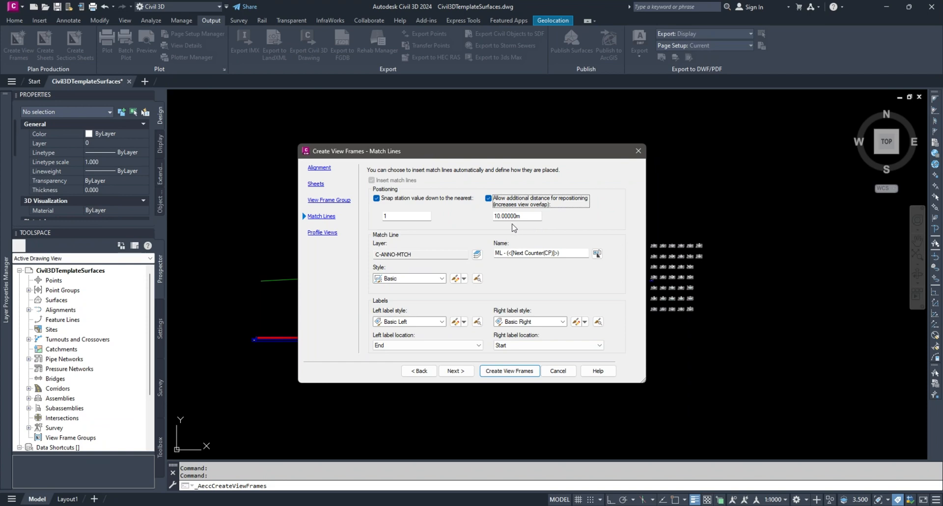
{"action": "left_click", "coordinate": [453, 372]}
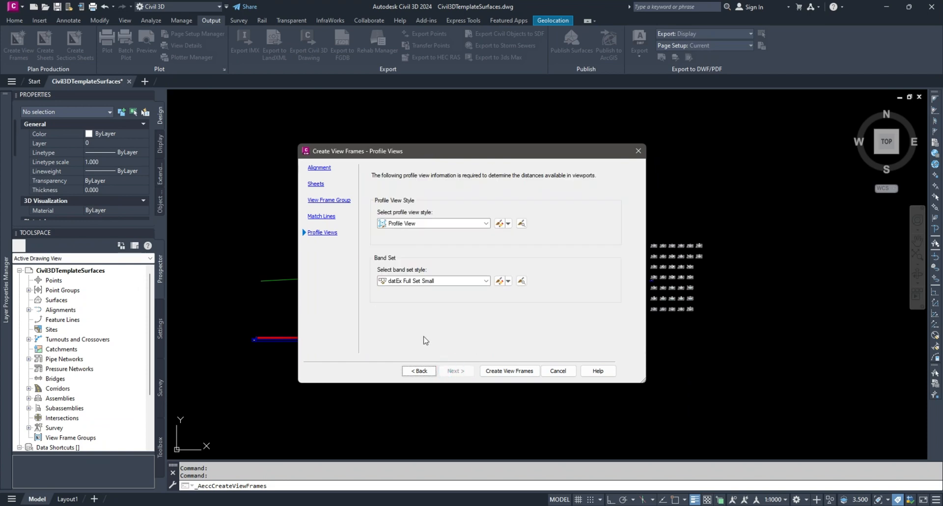
Examine the profile view style and the list of bands in the datEx Full Set Small band set.
{"action": "left_click", "coordinate": [486, 223]}
{"action": "left_click", "coordinate": [584, 243]}
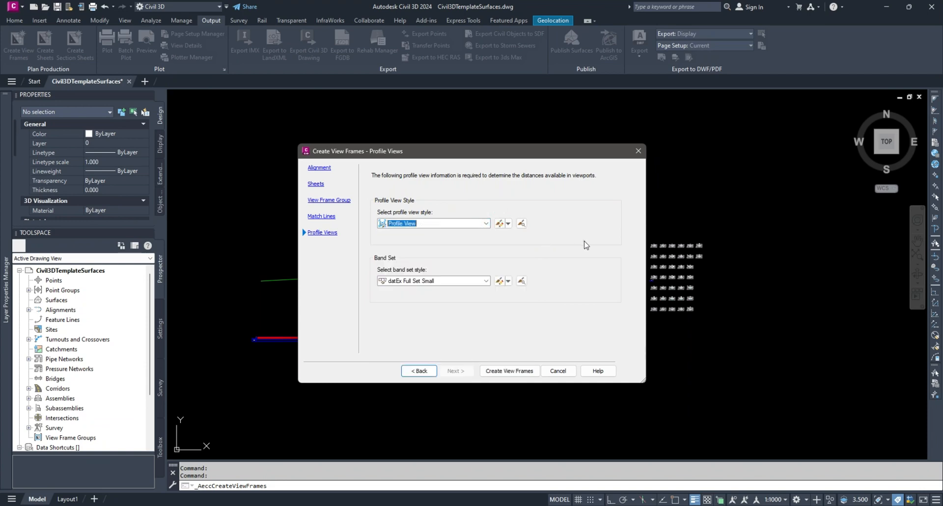
{"action": "left_click", "coordinate": [424, 252]}
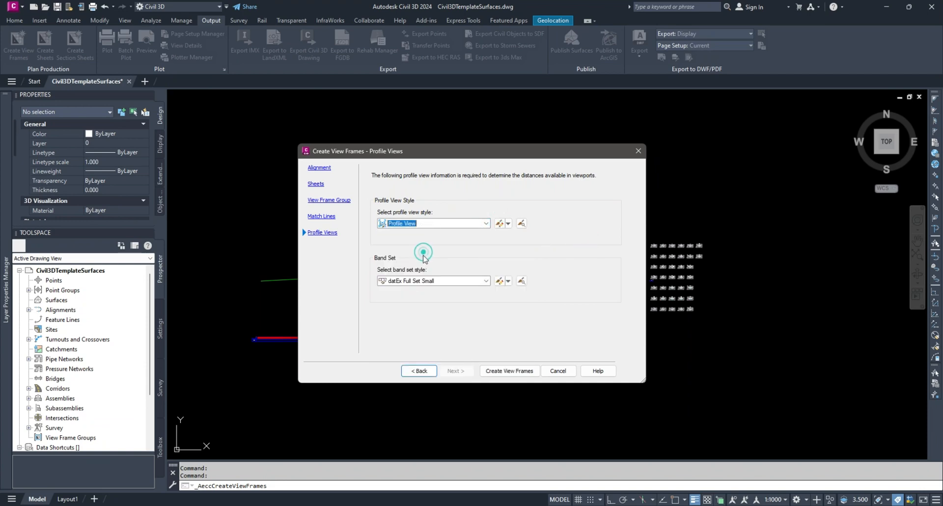
{"action": "left_click", "coordinate": [498, 281]}
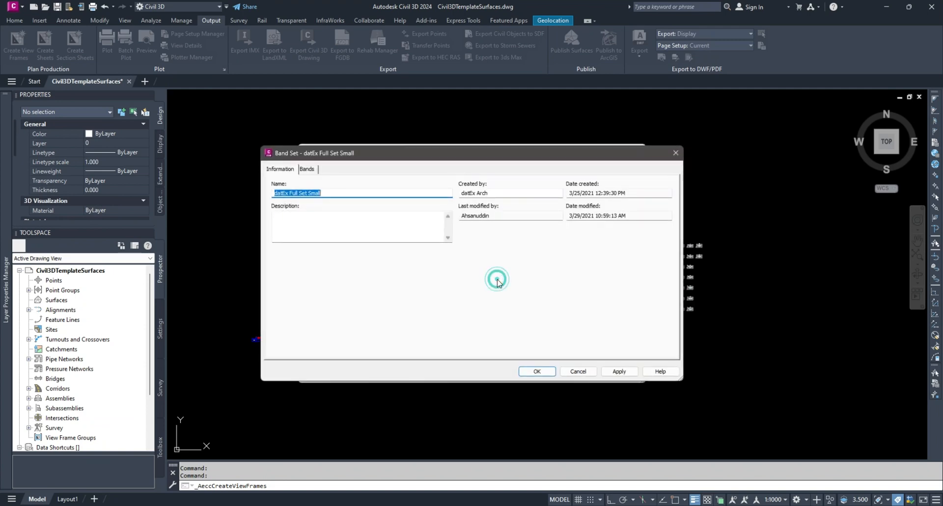
{"action": "left_click", "coordinate": [305, 170]}
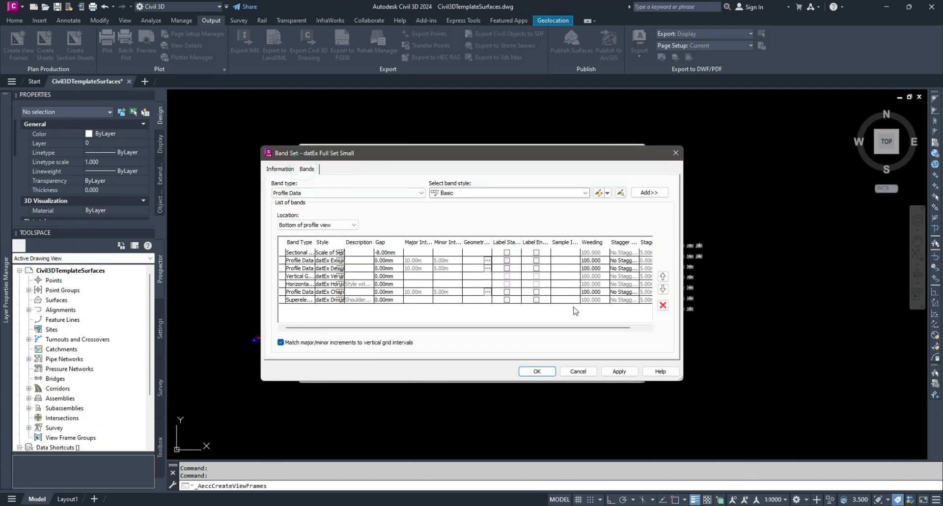
{"action": "left_click_drag", "start_coordinate": [569, 328], "coordinate": [585, 328]}
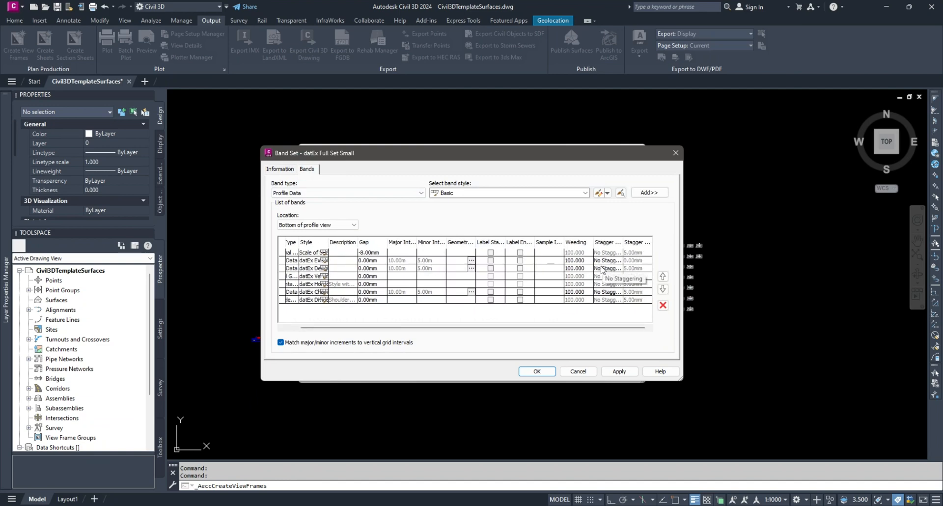
{"action": "left_click_drag", "start_coordinate": [471, 327], "coordinate": [455, 327]}
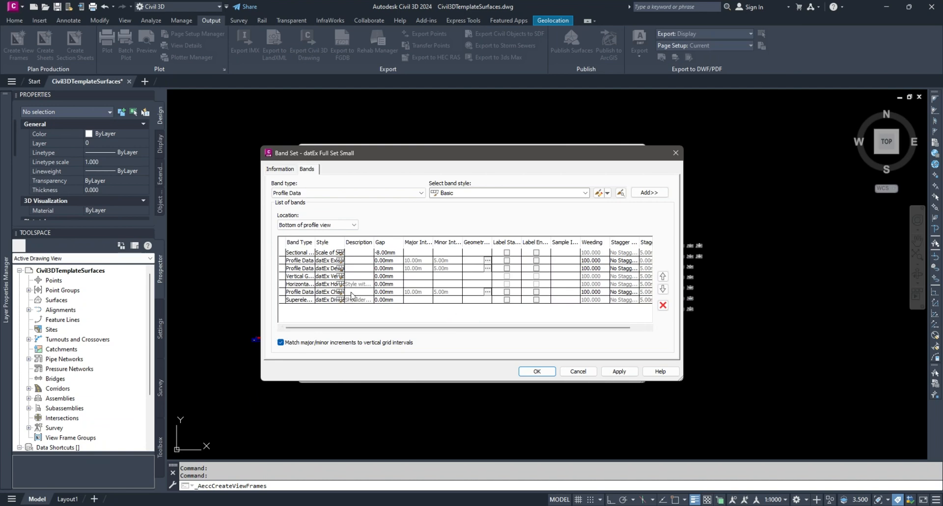
{"action": "key", "text": "Return"}
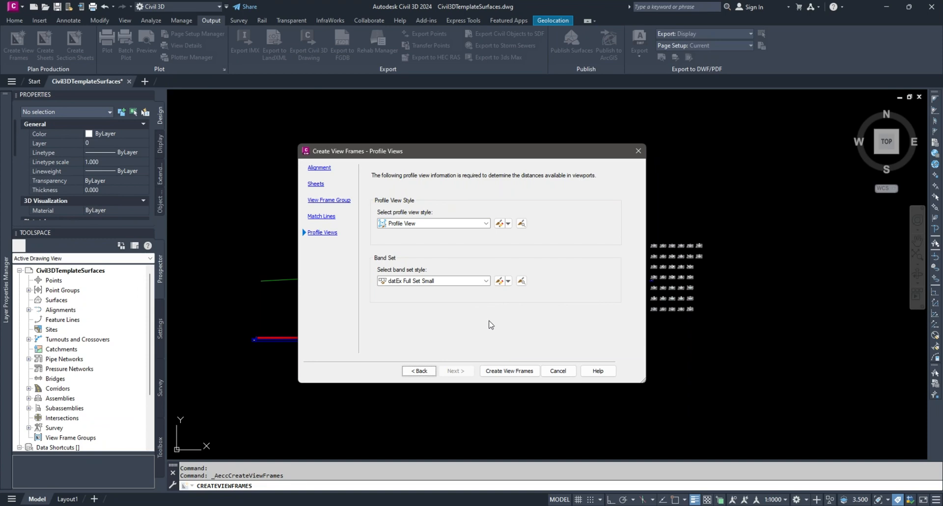
Create the view frames and inspect the frames and match lines placed along the alignment.
{"action": "left_click", "coordinate": [508, 371]}
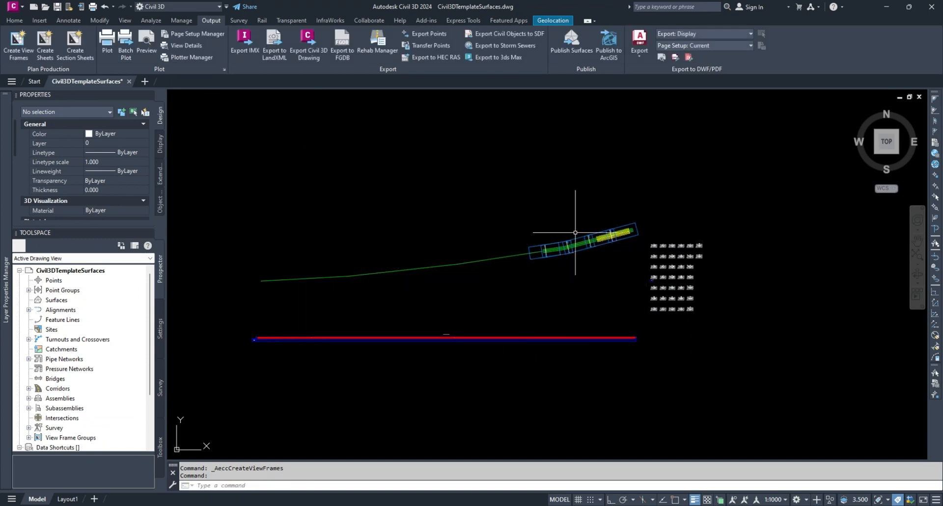
{"action": "scroll", "coordinate": [609, 217], "scroll_direction": "up", "scroll_amount": 3}
{"action": "scroll", "coordinate": [612, 283], "scroll_direction": "up", "scroll_amount": 2}
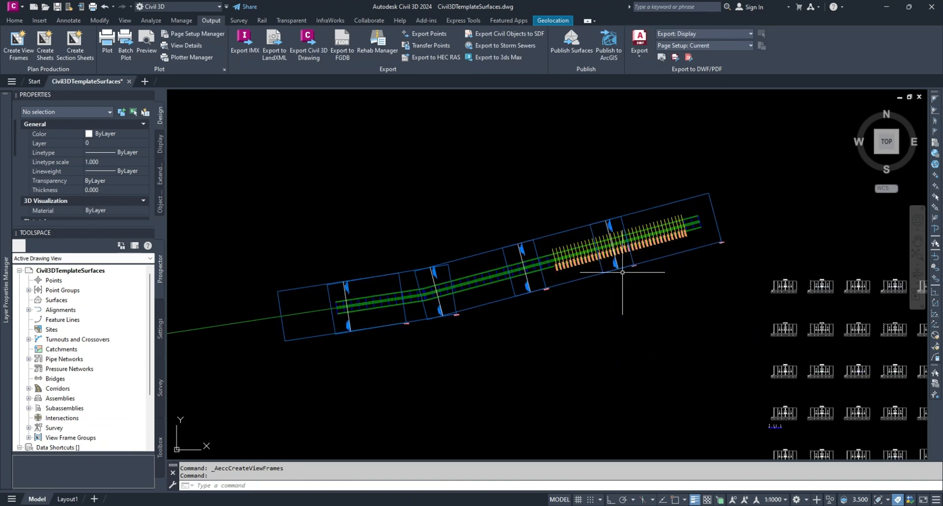
{"action": "scroll", "coordinate": [625, 269], "scroll_direction": "up", "scroll_amount": 4}
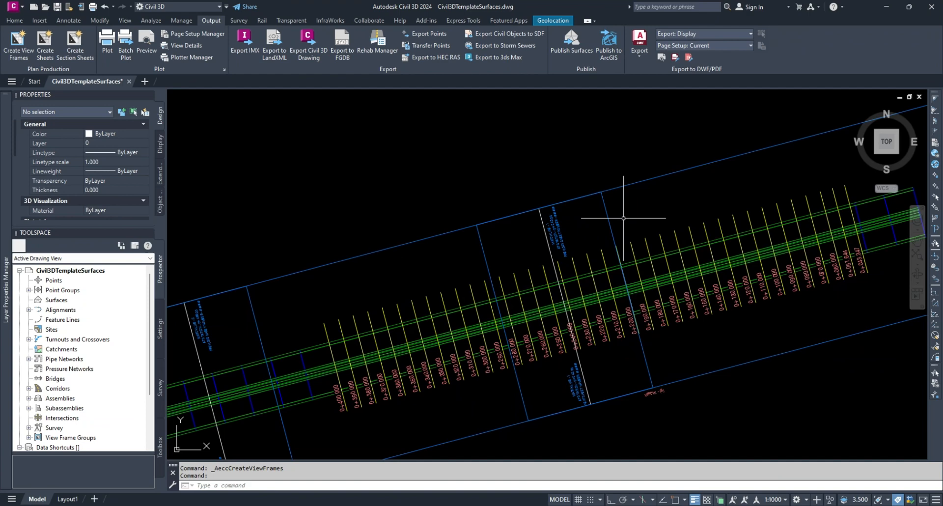
{"action": "left_click", "coordinate": [627, 183]}
{"action": "scroll", "coordinate": [629, 181], "scroll_direction": "down", "scroll_amount": 2}
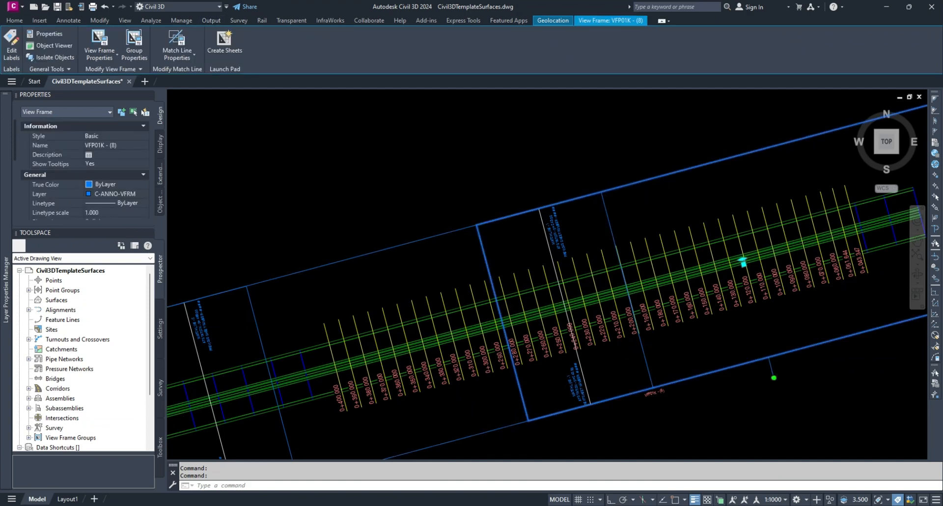
{"action": "scroll", "coordinate": [597, 200], "scroll_direction": "down", "scroll_amount": 3}
{"action": "key", "text": "Escape"}
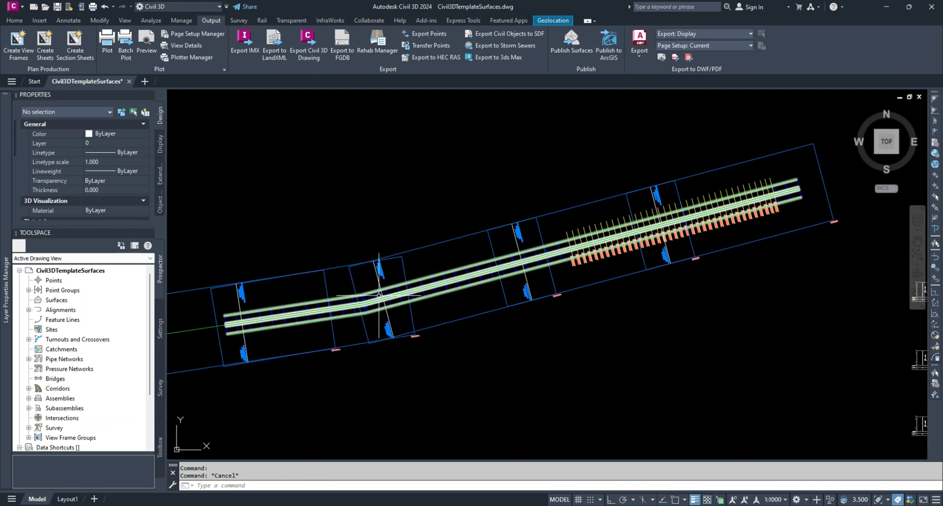
{"action": "key", "text": "Escape"}
{"action": "scroll", "coordinate": [388, 283], "scroll_direction": "down", "scroll_amount": 3}
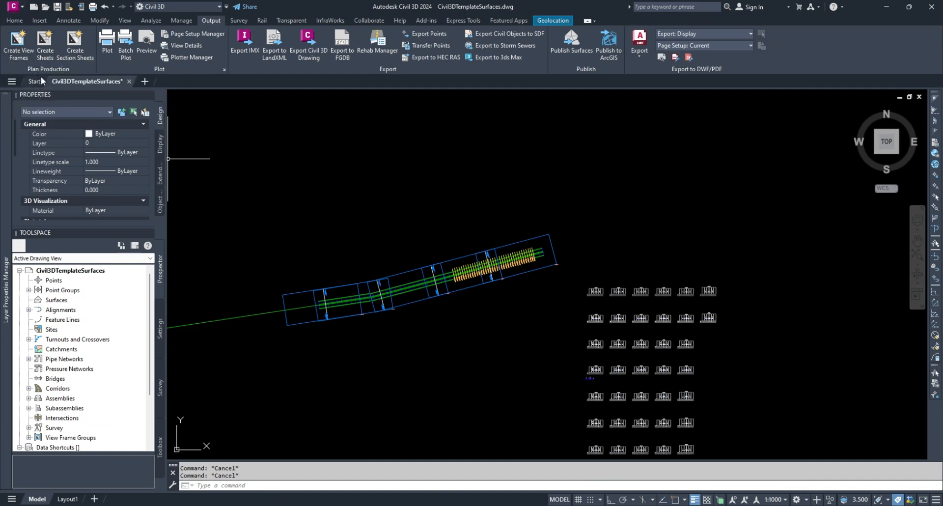
Start creating sheets for VFG - Package #01 with all layouts in the current drawing, and accept the new sheet set.
{"action": "left_click", "coordinate": [43, 45]}
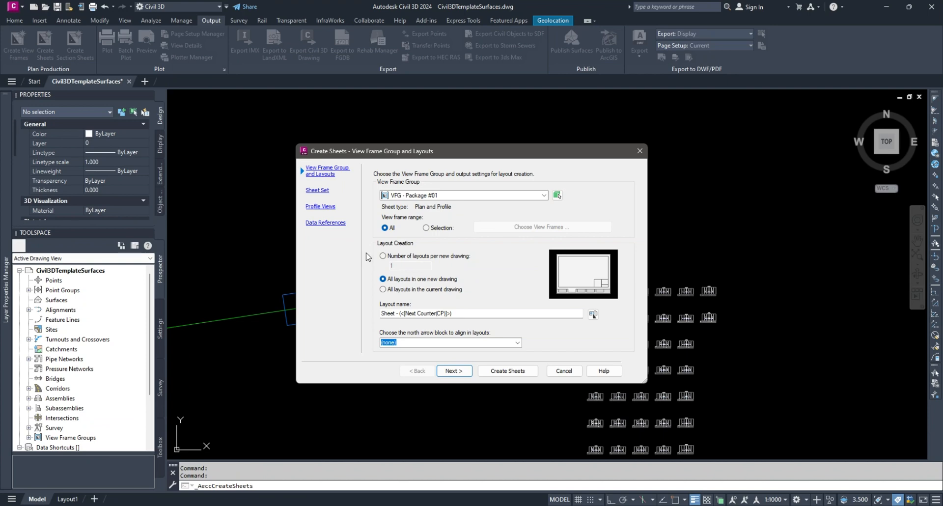
{"action": "left_click", "coordinate": [382, 289]}
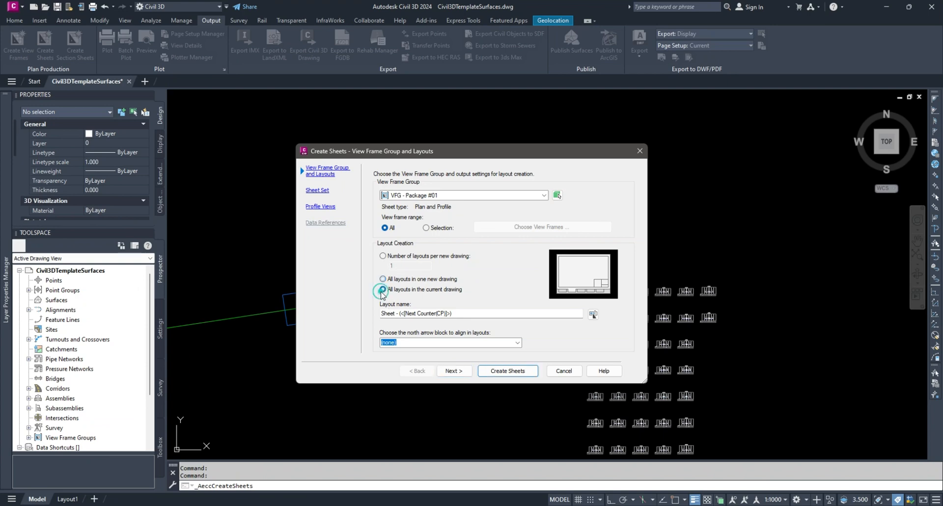
{"action": "left_click", "coordinate": [453, 371]}
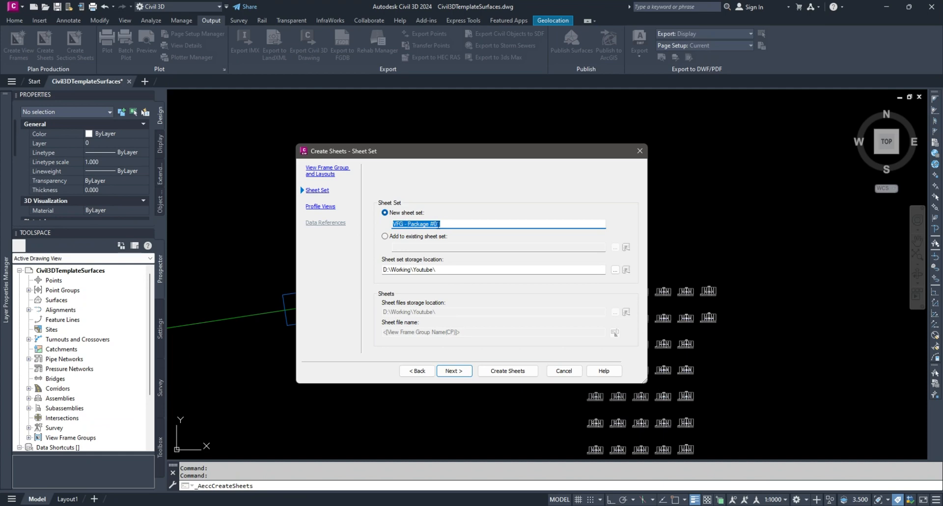
{"action": "left_click", "coordinate": [459, 372]}
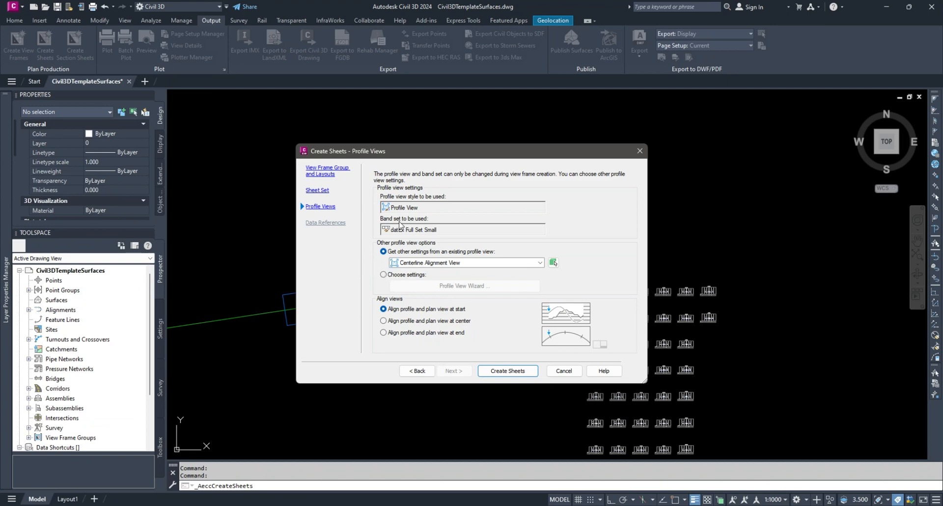
Choose custom profile view settings with the datum by mean elevation and split profile view turned off, and proceed to the data bands.
{"action": "left_click", "coordinate": [383, 275]}
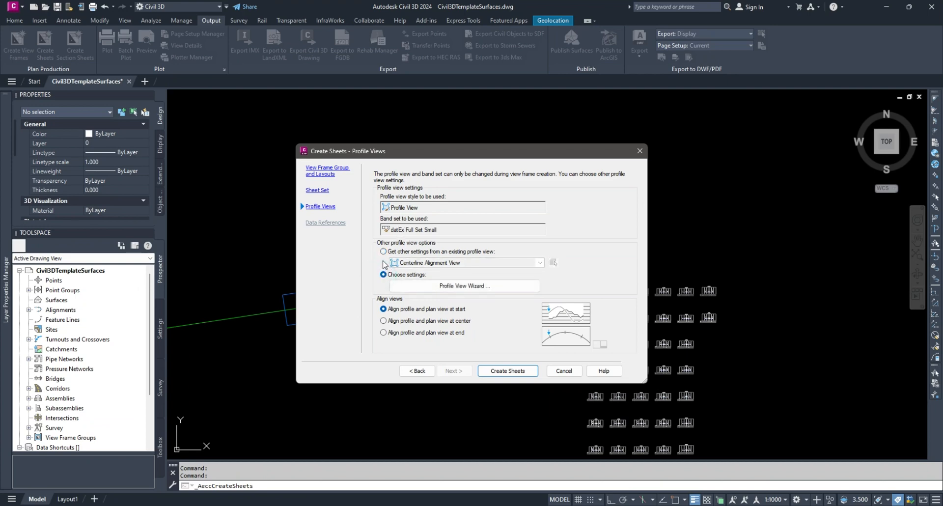
{"action": "left_click", "coordinate": [449, 287]}
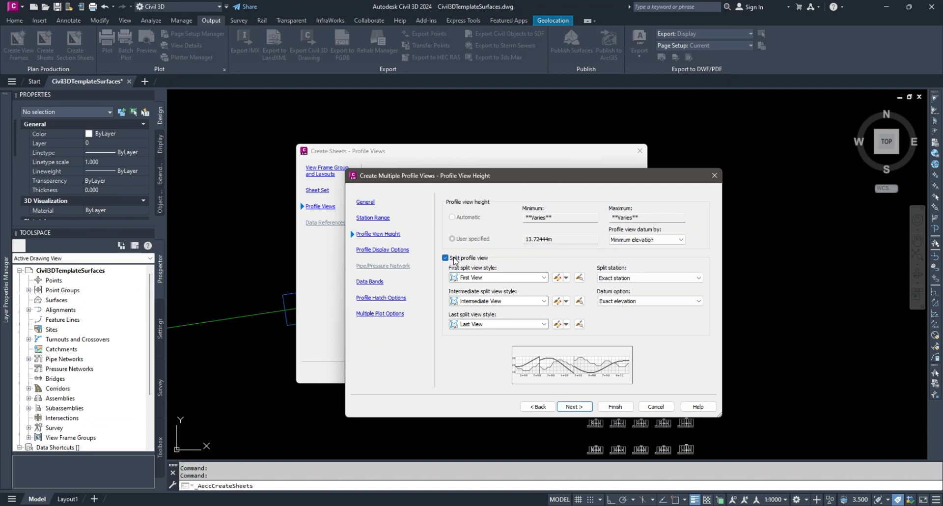
{"action": "left_click", "coordinate": [670, 240]}
{"action": "left_click", "coordinate": [655, 255]}
{"action": "left_click", "coordinate": [445, 258]}
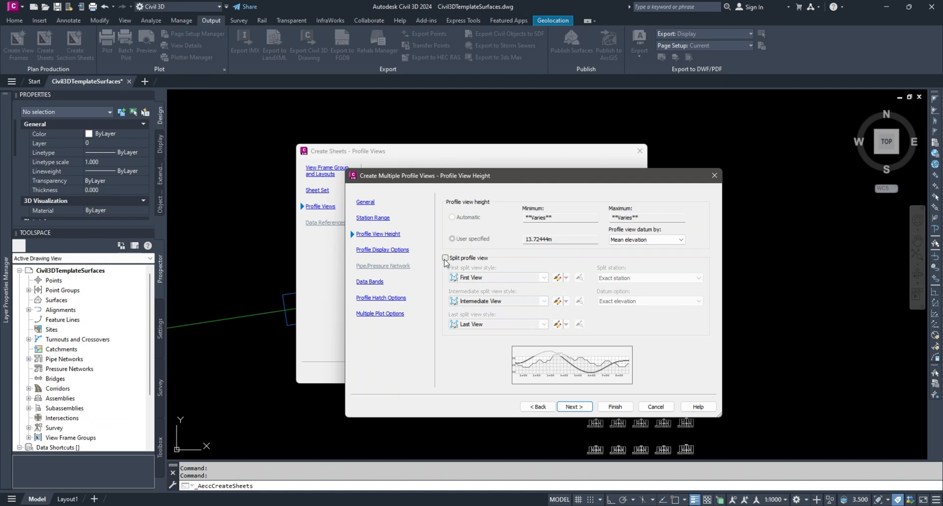
{"action": "left_click", "coordinate": [571, 408]}
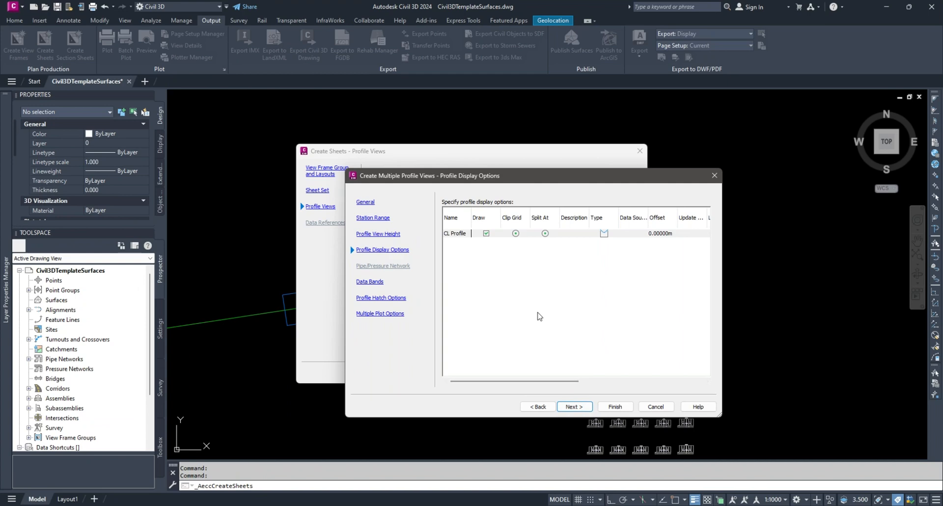
{"action": "left_click", "coordinate": [574, 407]}
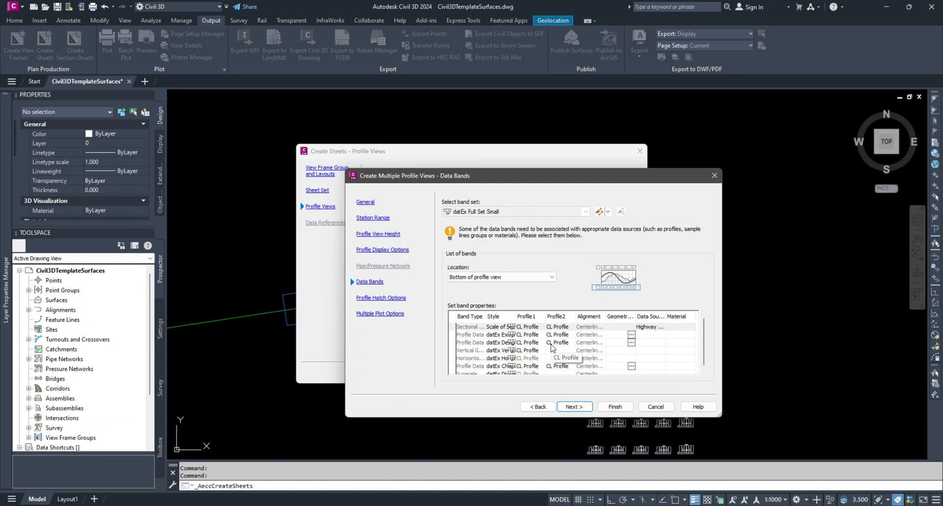
Set Profile1 and Profile2 of the existing levels profile data band to CL Profile.
{"action": "left_click", "coordinate": [537, 338]}
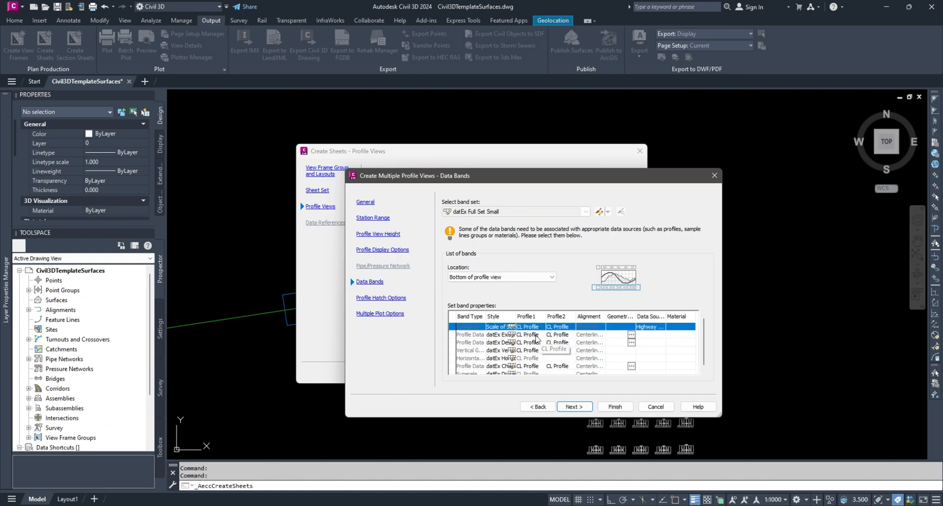
{"action": "left_click", "coordinate": [537, 338]}
{"action": "left_click", "coordinate": [558, 336]}
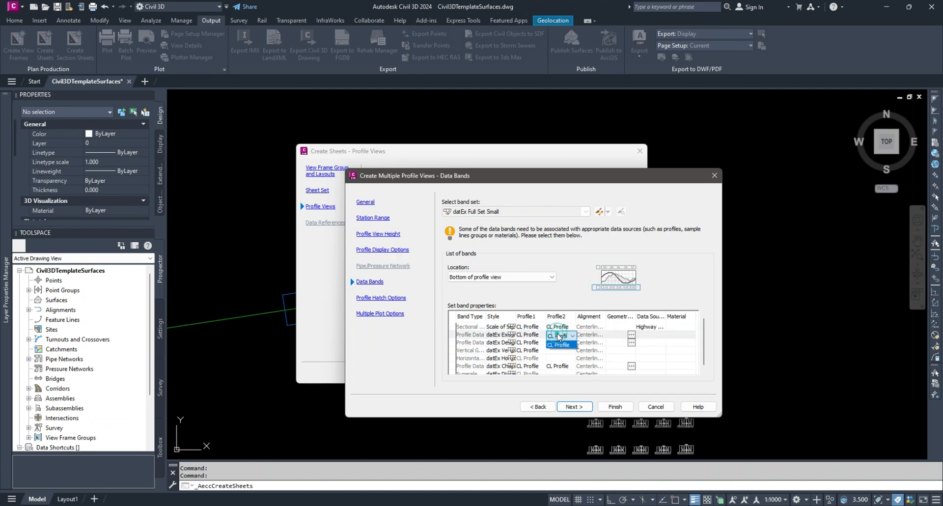
{"action": "left_click", "coordinate": [559, 345]}
{"action": "left_click", "coordinate": [536, 338]}
{"action": "left_click", "coordinate": [536, 338]}
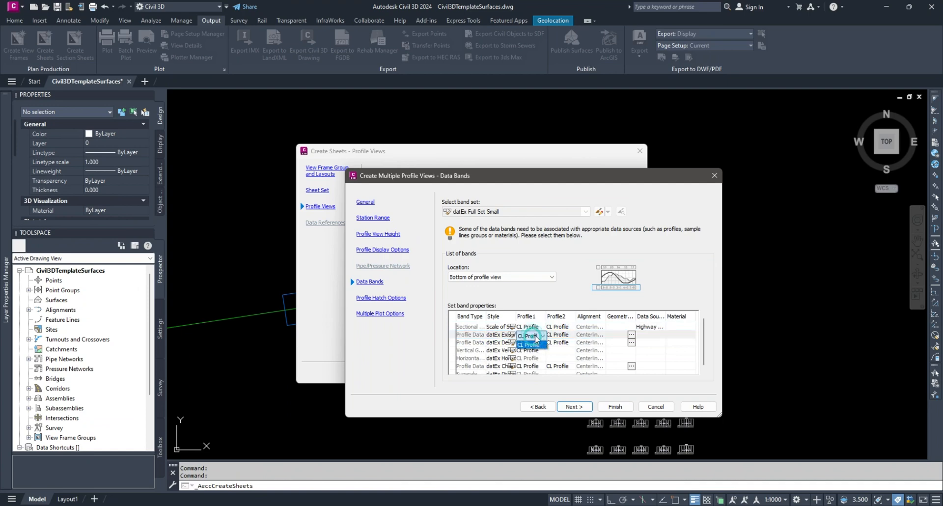
{"action": "left_click", "coordinate": [529, 345]}
{"action": "left_click", "coordinate": [558, 336]}
{"action": "left_click", "coordinate": [558, 336]}
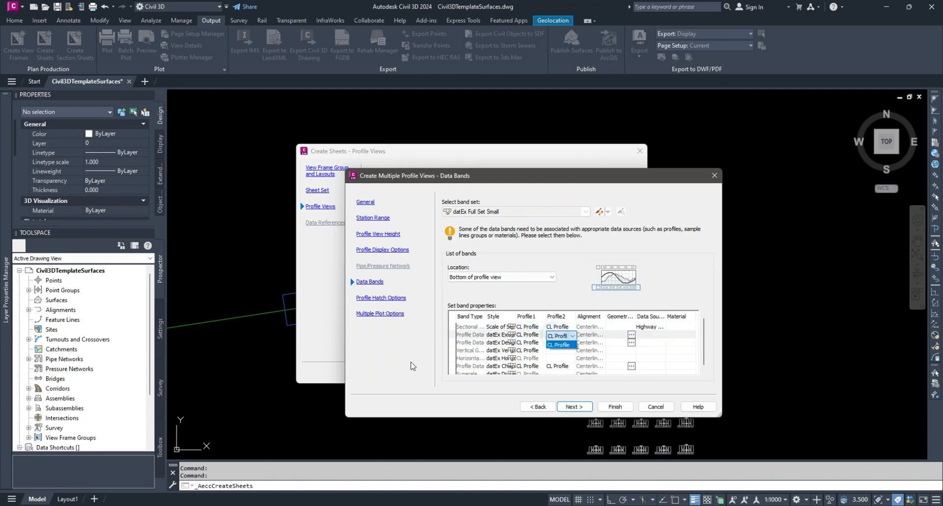
{"action": "key", "text": "Return"}
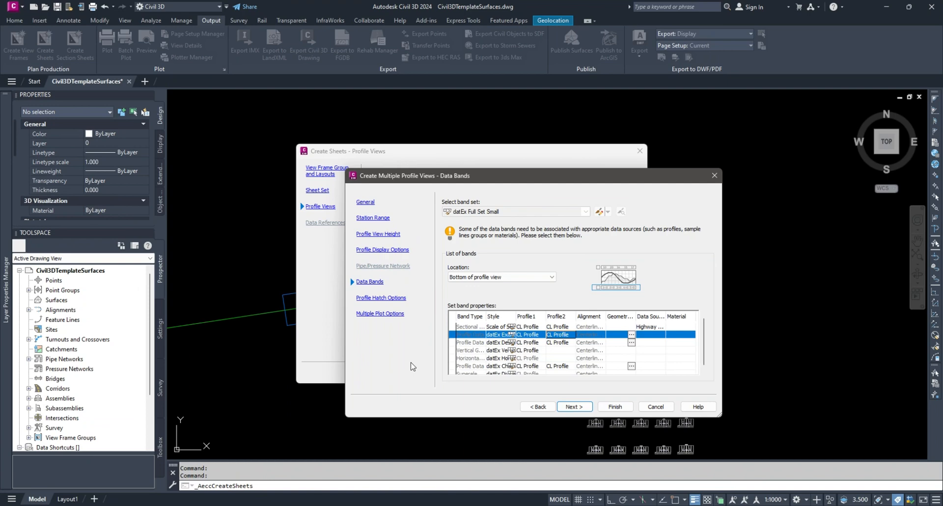
Leave the profile hatch options empty, set the maximum profile views in a row to 10, and finish the profile view settings.
{"action": "left_click", "coordinate": [573, 407]}
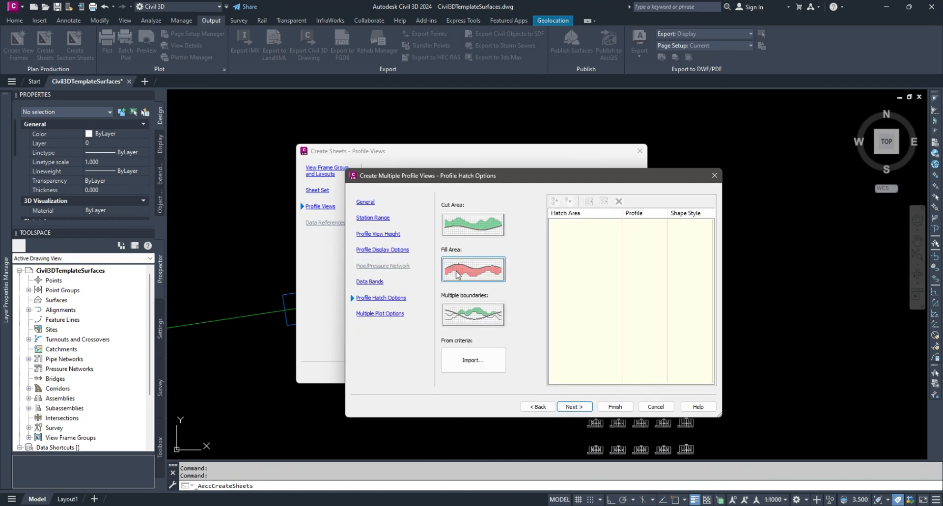
{"action": "left_click", "coordinate": [573, 407]}
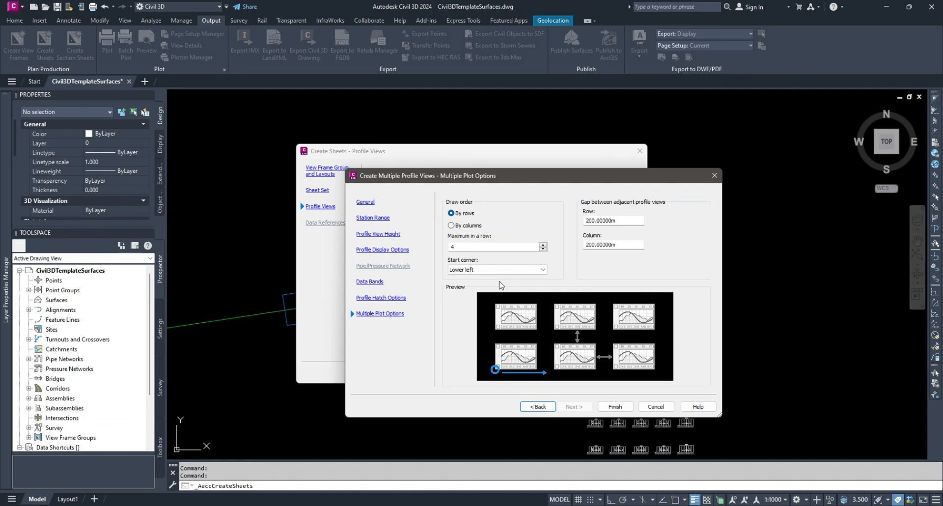
{"action": "left_click", "coordinate": [474, 247]}
{"action": "double_click", "coordinate": [501, 247]}
{"action": "type", "text": "10"}
{"action": "left_click", "coordinate": [614, 406]}
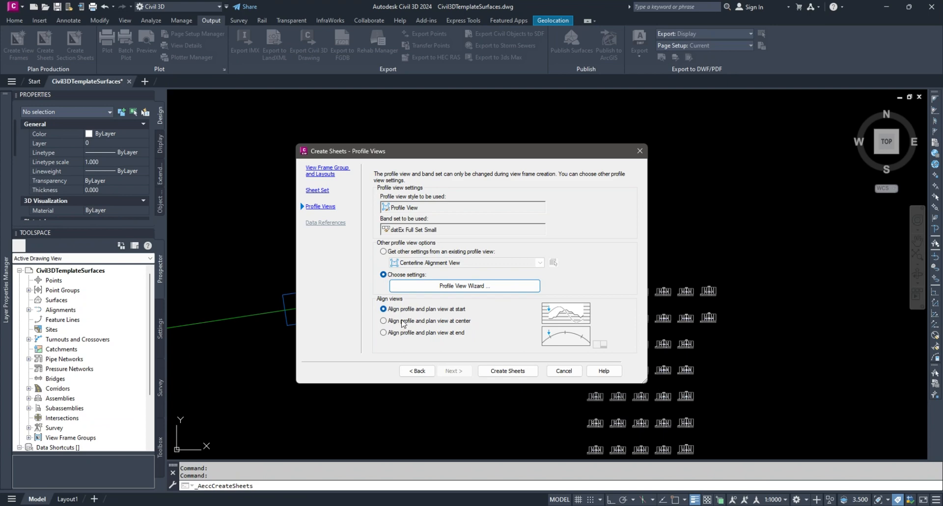
Align profile and plan views at center, create the sheets with the drawing saved, and place the profile view origin below the existing long profile view.
{"action": "left_click", "coordinate": [404, 323]}
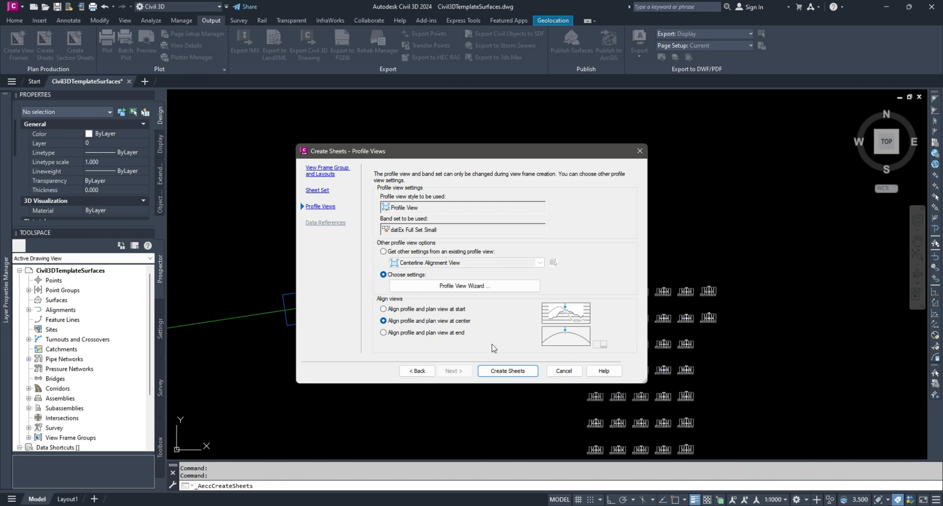
{"action": "left_click", "coordinate": [508, 372]}
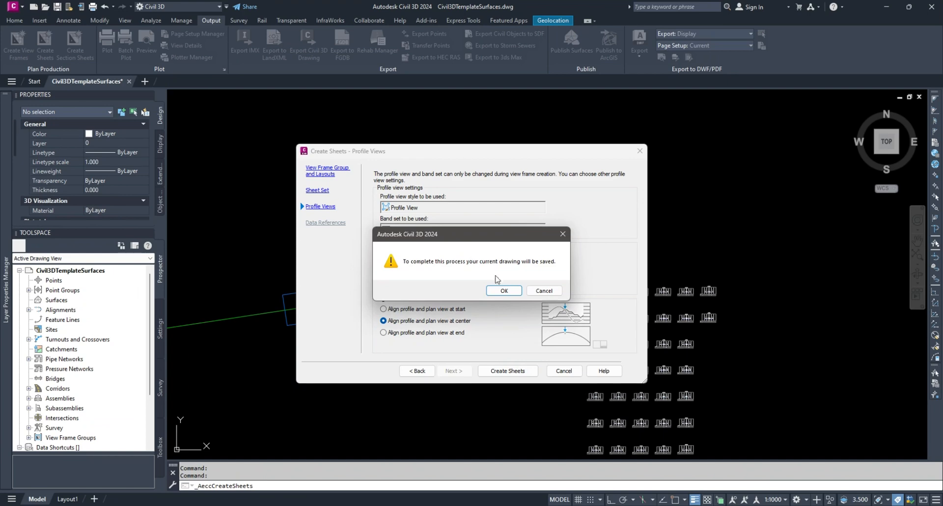
{"action": "left_click", "coordinate": [501, 290]}
{"action": "scroll", "coordinate": [514, 216], "scroll_direction": "down", "scroll_amount": 6}
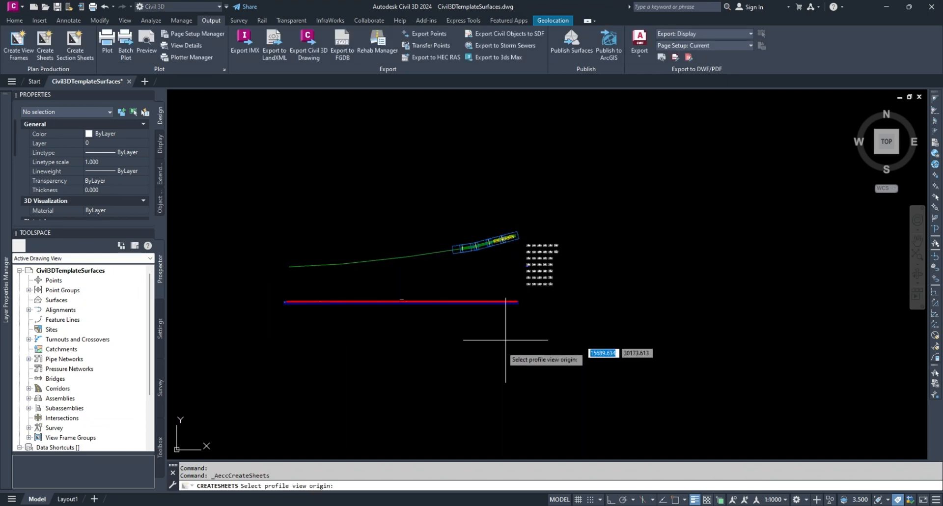
{"action": "left_click", "coordinate": [285, 349]}
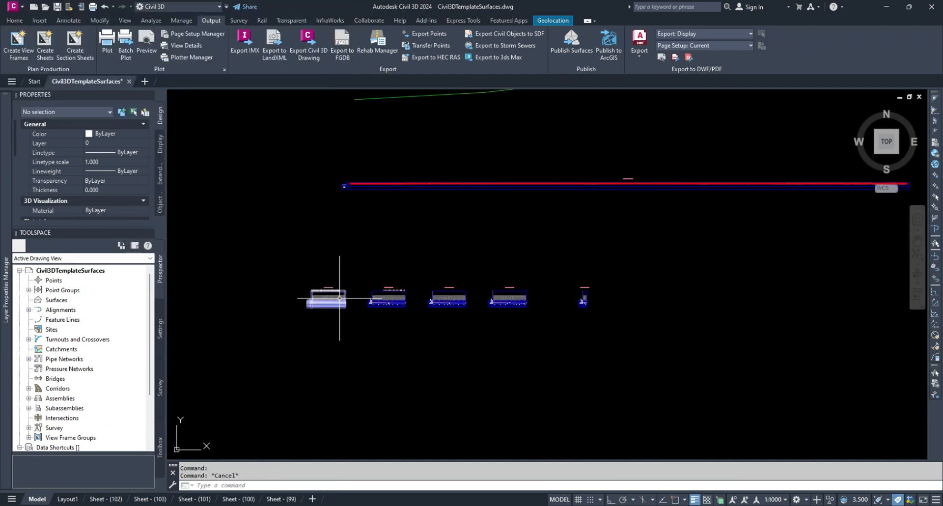
Regenerate the drawing and examine the row of new profile views with their data bands below the long profile view.
{"action": "type", "text": "re"}
{"action": "key", "text": "Return"}
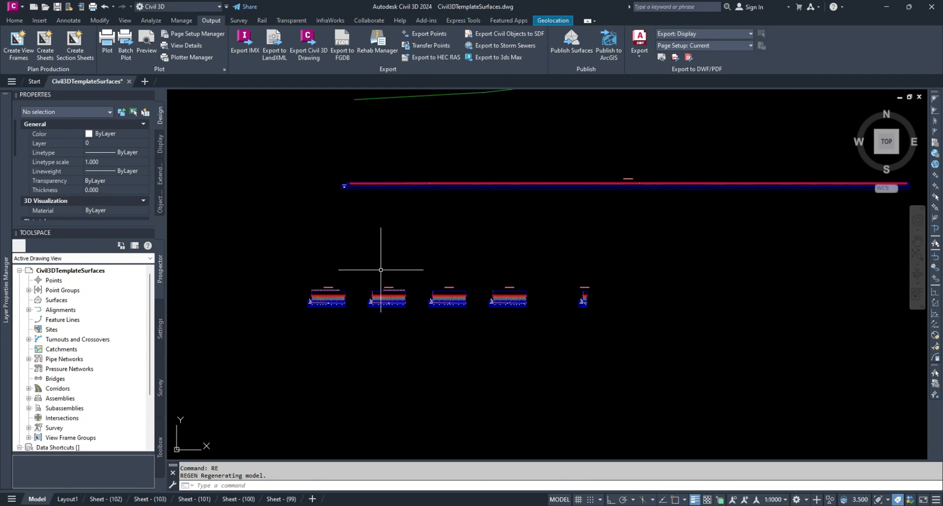
{"action": "scroll", "coordinate": [327, 274], "scroll_direction": "up", "scroll_amount": 3}
{"action": "scroll", "coordinate": [284, 300], "scroll_direction": "up", "scroll_amount": 3}
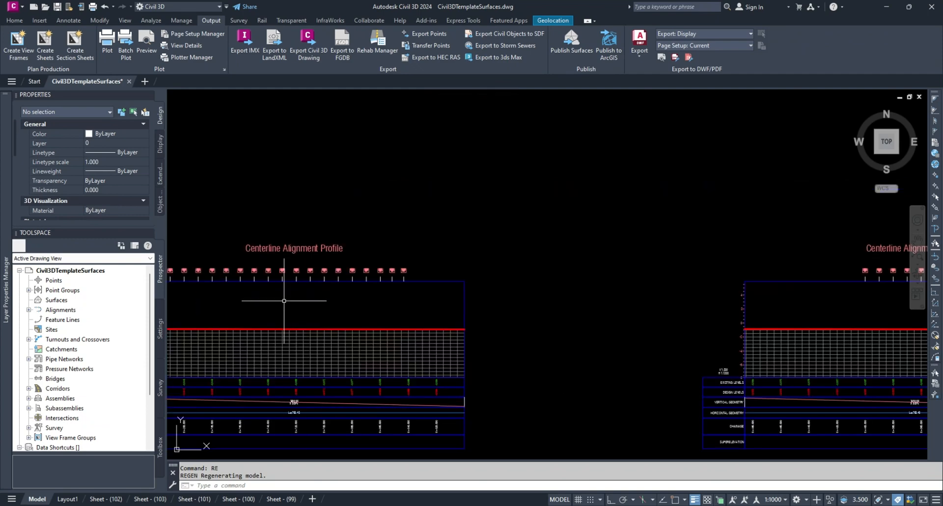
{"action": "middle_click_drag", "start_coordinate": [284, 301], "coordinate": [459, 263]}
{"action": "scroll", "coordinate": [421, 263], "scroll_direction": "up", "scroll_amount": 5}
{"action": "scroll", "coordinate": [417, 264], "scroll_direction": "down", "scroll_amount": 10}
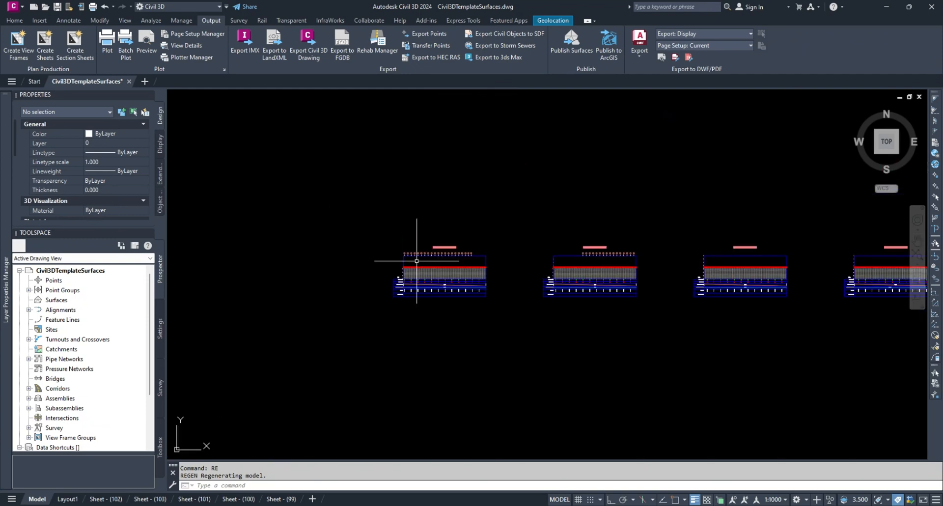
{"action": "scroll", "coordinate": [421, 259], "scroll_direction": "down", "scroll_amount": 4}
{"action": "middle_click_drag", "start_coordinate": [565, 224], "coordinate": [478, 255]}
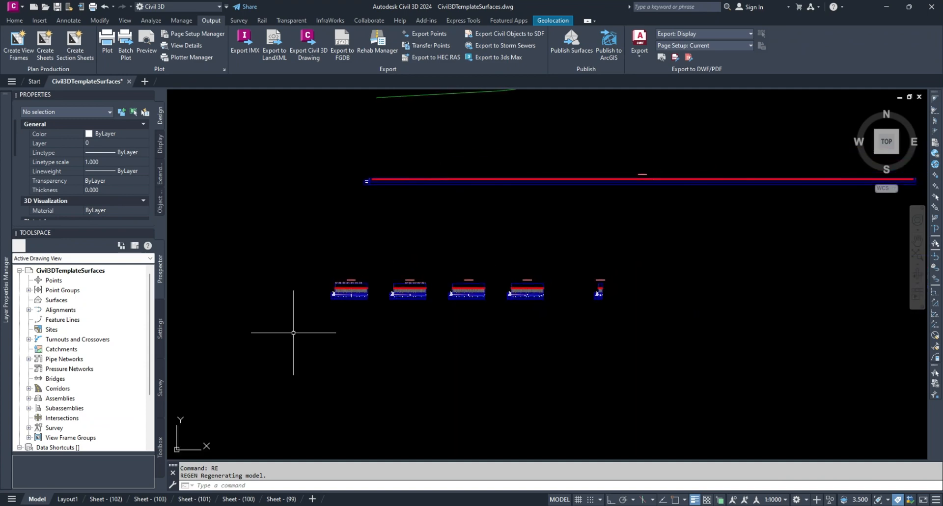
Inspect the plan and profile layouts Sheet - (102) and Sheet - (99), and return to model space to view the frames.
{"action": "left_click", "coordinate": [106, 498]}
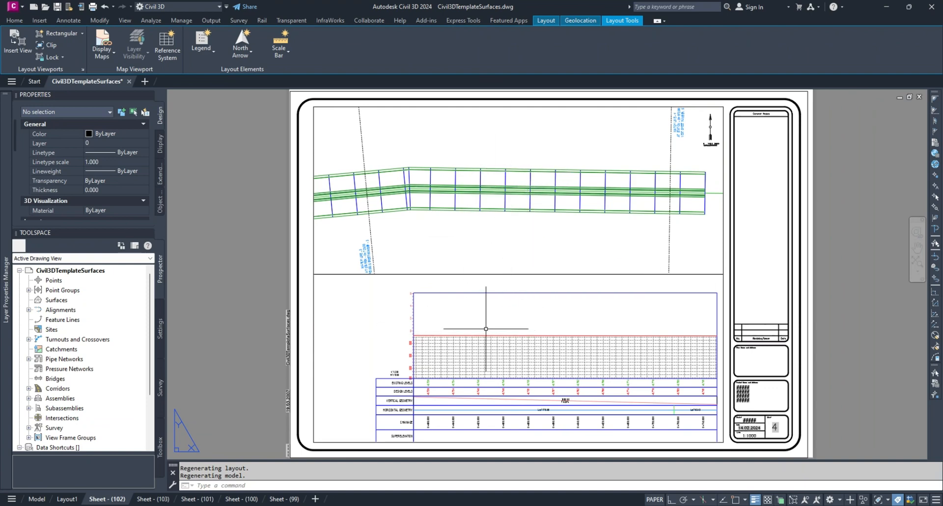
{"action": "left_click", "coordinate": [282, 499]}
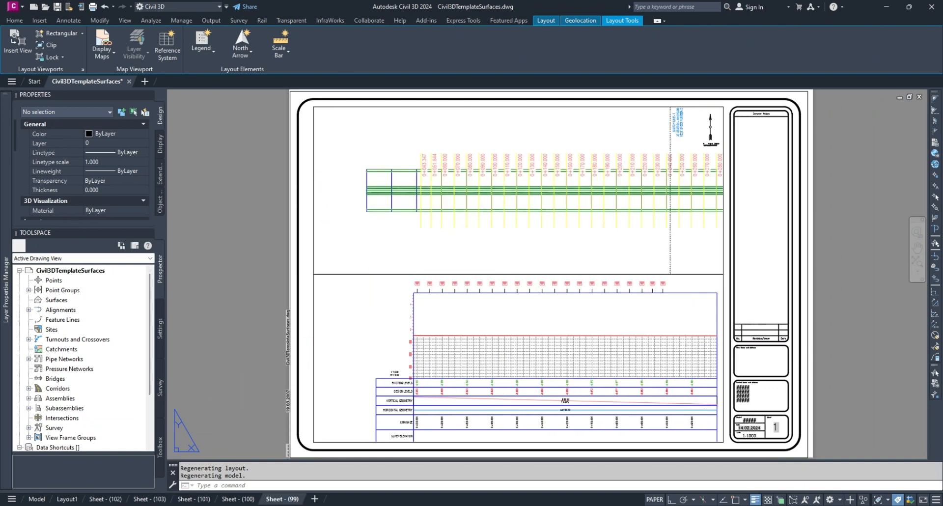
{"action": "left_click", "coordinate": [37, 499]}
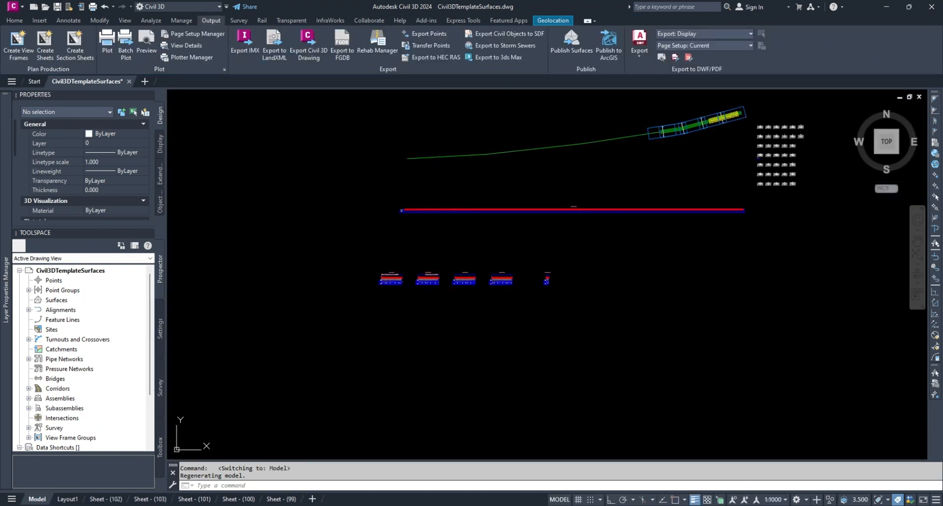
{"action": "scroll", "coordinate": [610, 199], "scroll_direction": "up", "scroll_amount": 4}
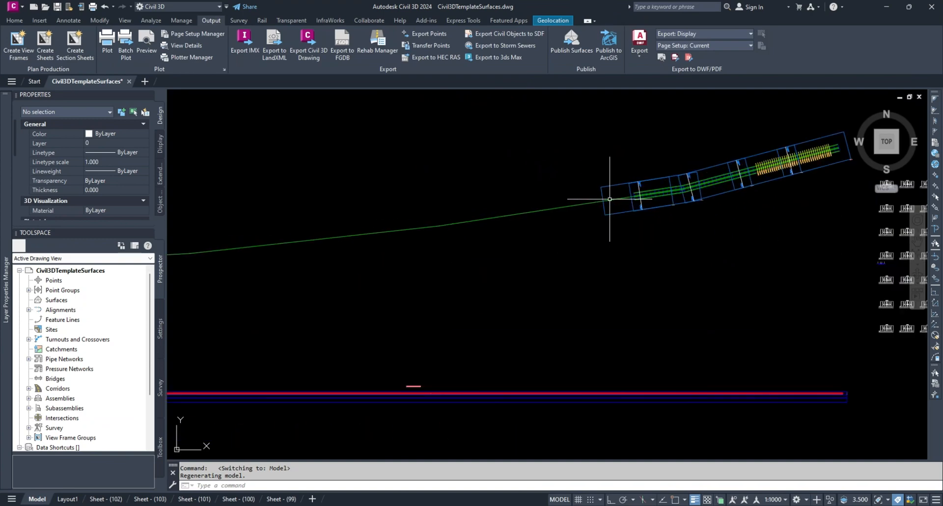
{"action": "scroll", "coordinate": [626, 200], "scroll_direction": "down", "scroll_amount": 2}
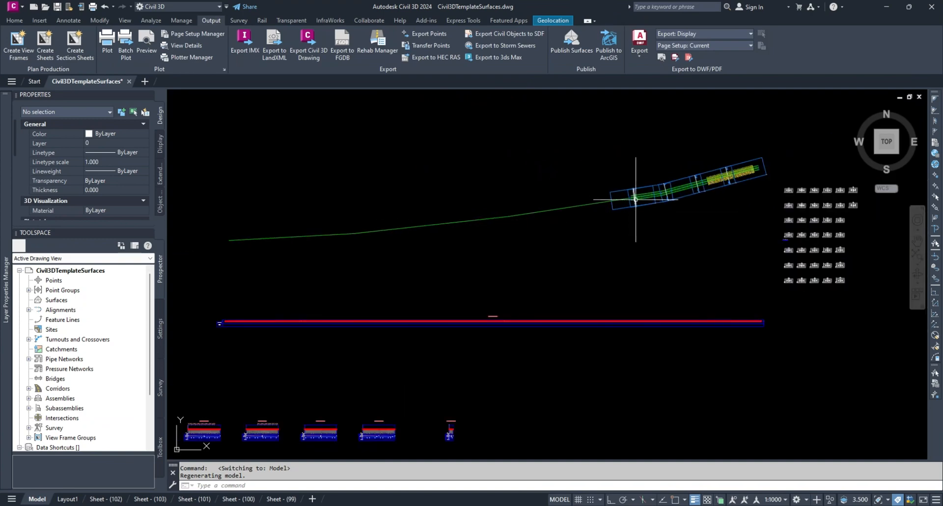
Examine the cross-section view at CH: 0+043.347 with its offset, elevation and slope labels.
{"action": "mouse_move", "coordinate": [543, 234]}
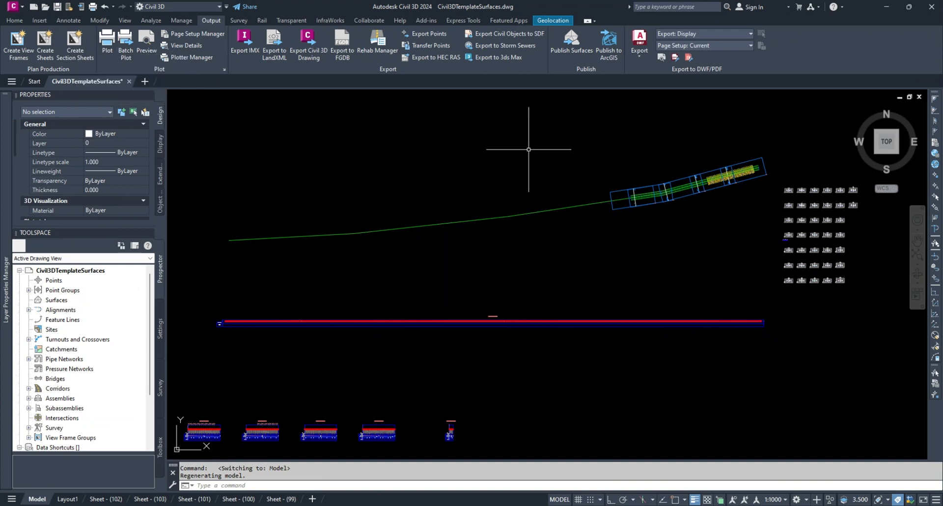
{"action": "scroll", "coordinate": [782, 225], "scroll_direction": "down", "scroll_amount": 2}
{"action": "scroll", "coordinate": [551, 196], "scroll_direction": "up", "scroll_amount": 6}
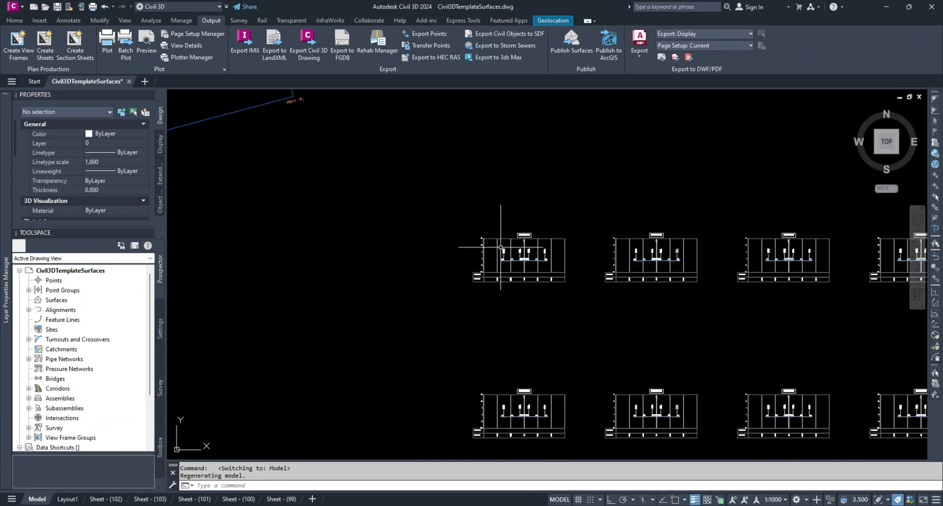
{"action": "scroll", "coordinate": [549, 281], "scroll_direction": "up", "scroll_amount": 2}
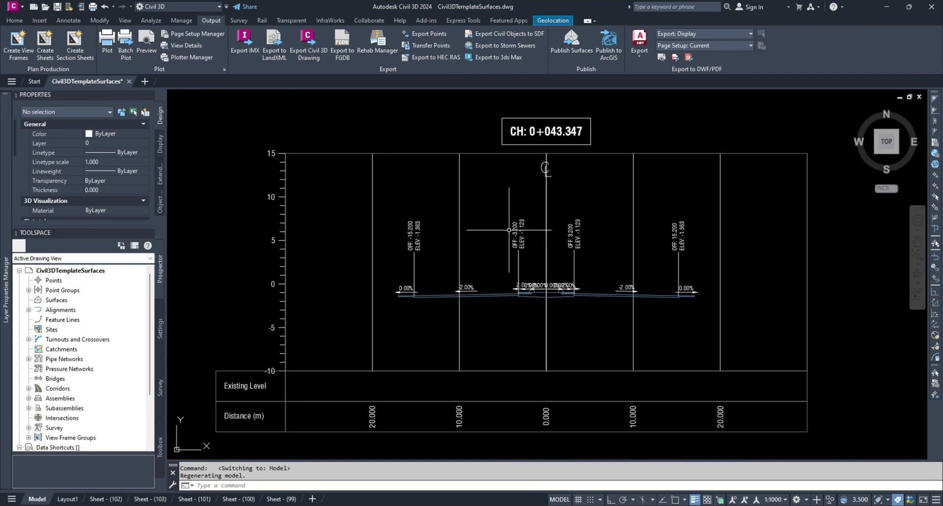
{"action": "mouse_move", "coordinate": [509, 230]}
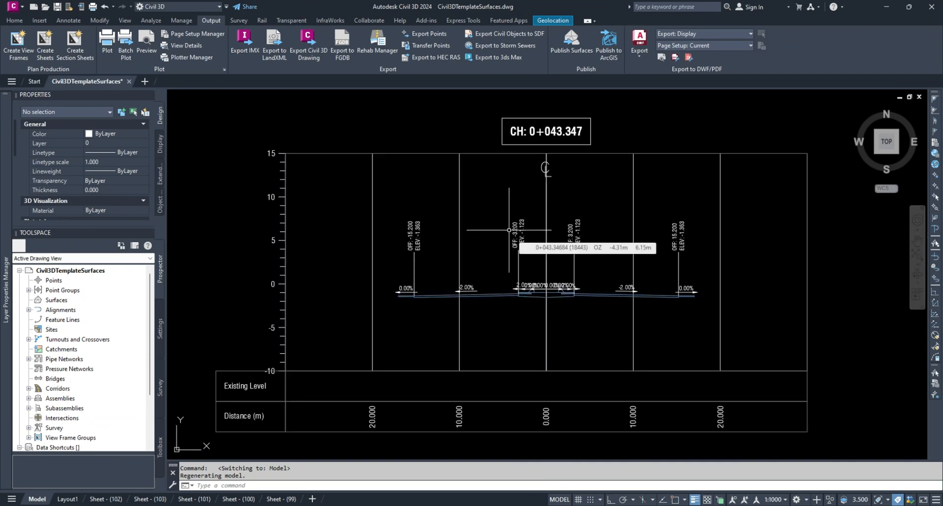
{"action": "scroll", "coordinate": [510, 229], "scroll_direction": "down", "scroll_amount": 10}
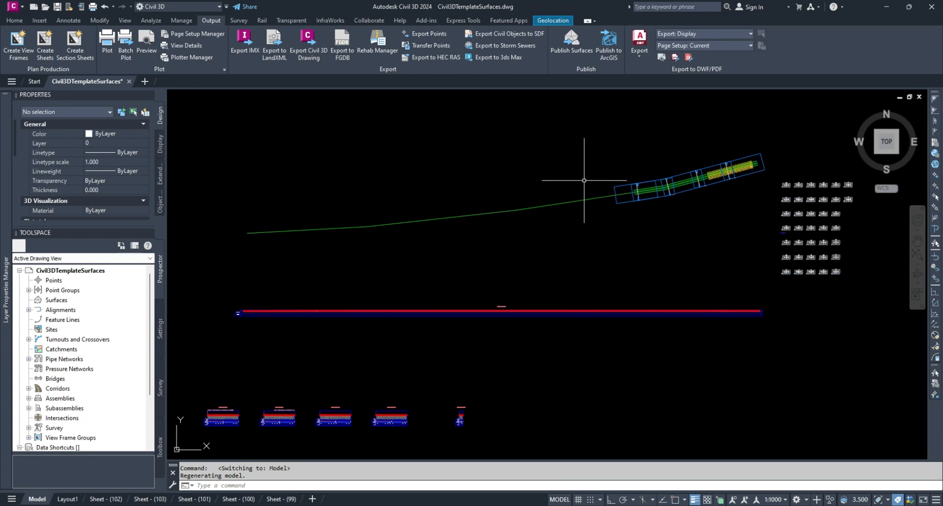
Draw a rectangle around the stretch of alignment just west of the westernmost view frame.
{"action": "scroll", "coordinate": [585, 181], "scroll_direction": "up", "scroll_amount": 2}
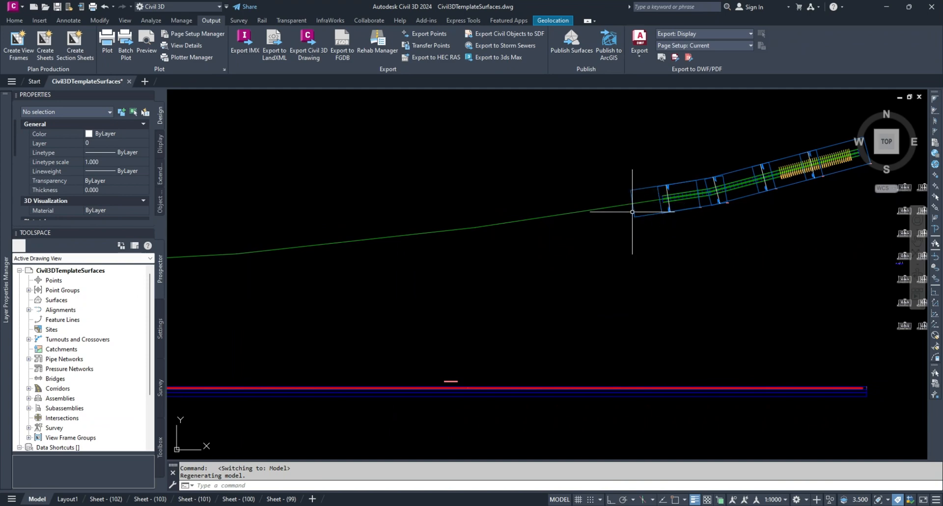
{"action": "middle_click_drag", "start_coordinate": [602, 241], "coordinate": [592, 295]}
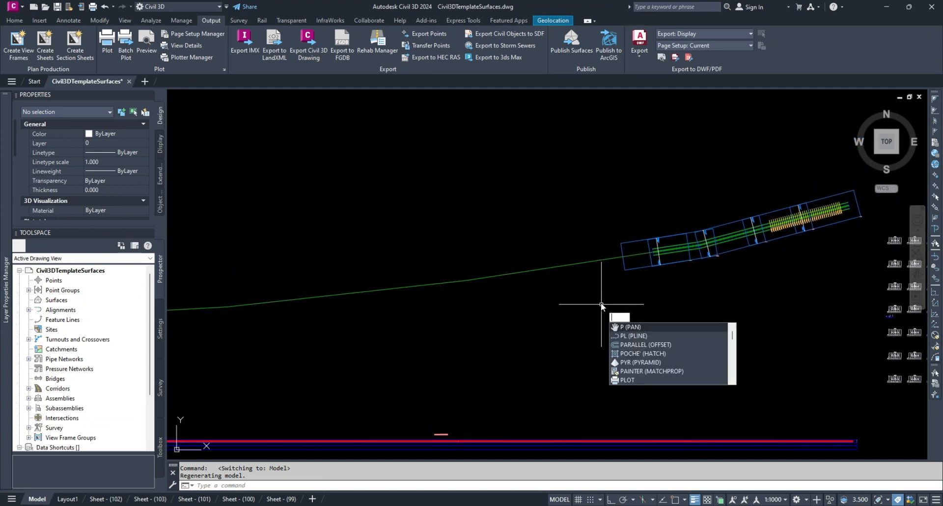
{"action": "key", "text": "BackSpace"}
{"action": "type", "text": "rec"}
{"action": "key", "text": "Return"}
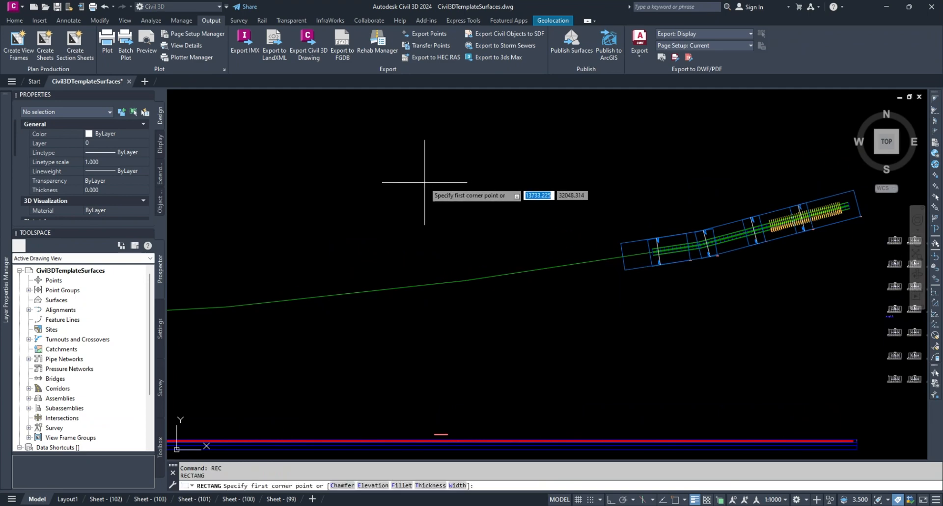
{"action": "left_click", "coordinate": [465, 186]}
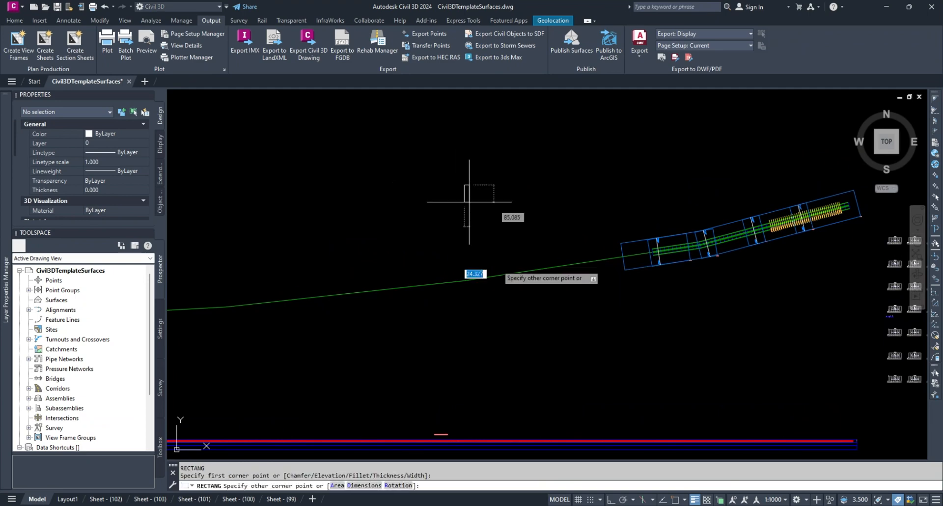
{"action": "left_click", "coordinate": [622, 317]}
{"action": "key", "text": "Escape"}
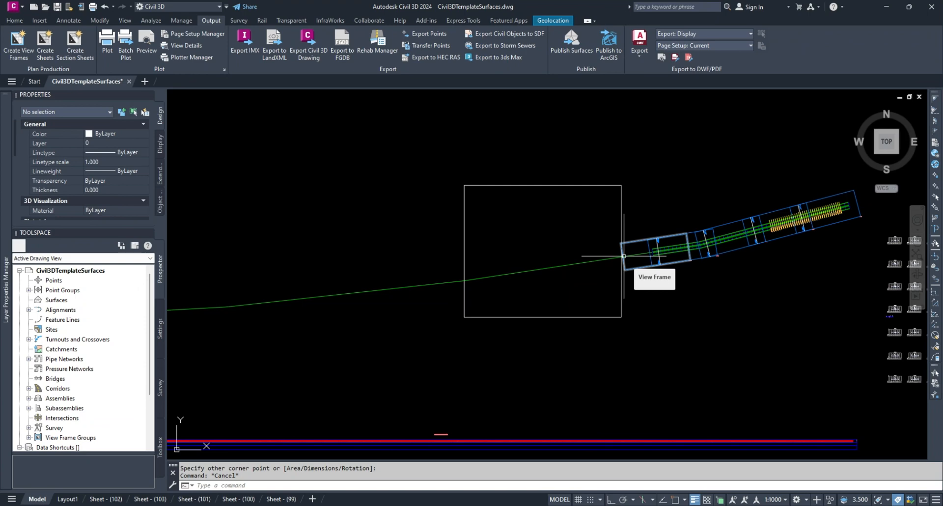
Delete the rectangle drawn around the alignment beside the westernmost view frame.
{"action": "left_click", "coordinate": [632, 200]}
{"action": "left_click", "coordinate": [573, 149]}
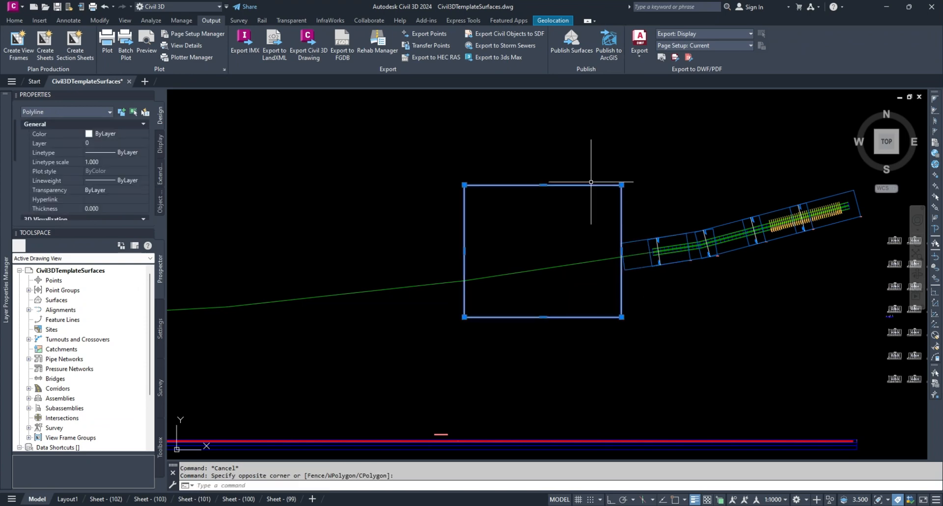
{"action": "key", "text": "Delete"}
{"action": "scroll", "coordinate": [585, 211], "scroll_direction": "down", "scroll_amount": 2}
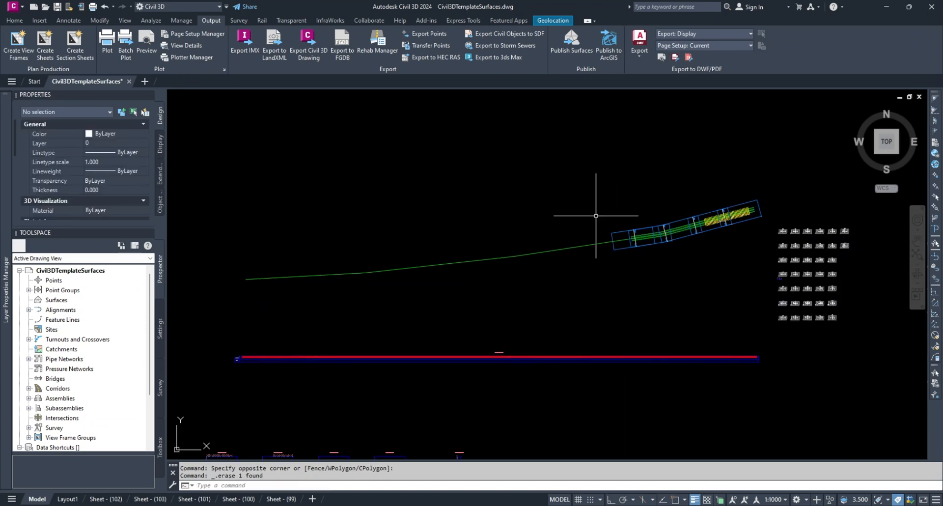